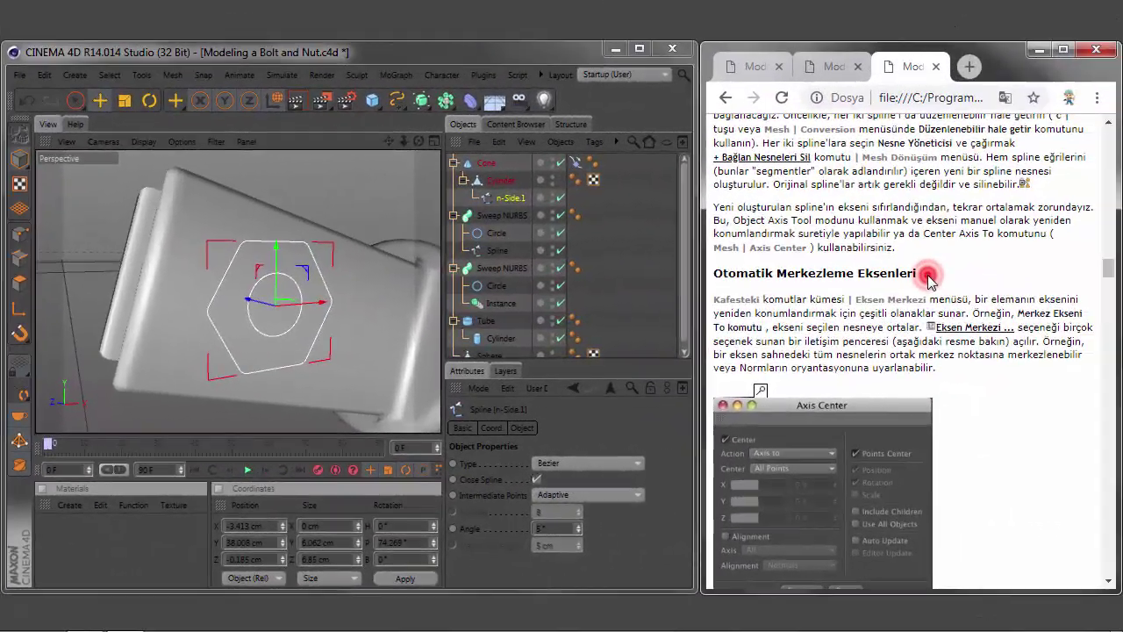
Revert the tutorial page to English and highlight the Automatically Centering Axes heading
{"action": "left_click_drag", "start_coordinate": [917, 273], "coordinate": [715, 275]}
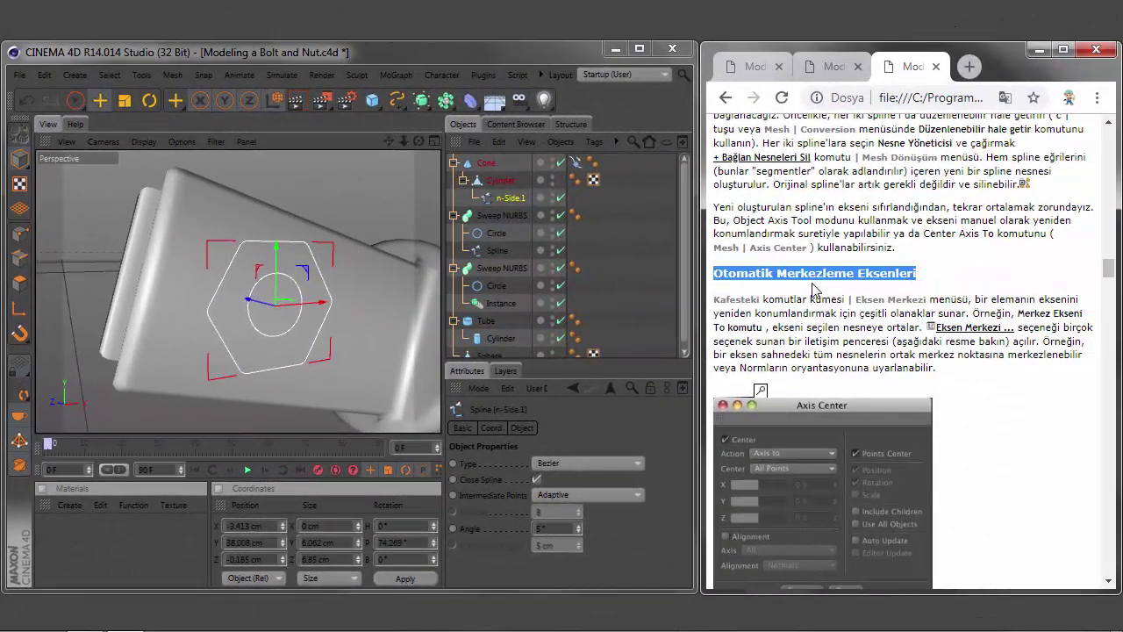
{"action": "left_click", "coordinate": [1005, 97]}
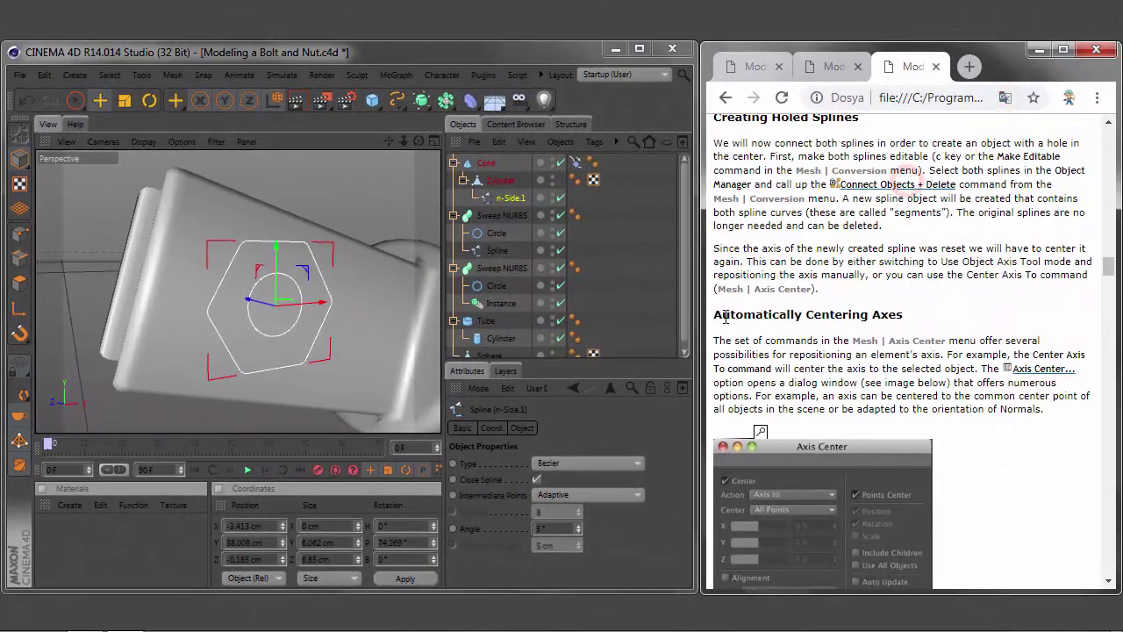
{"action": "left_click_drag", "start_coordinate": [714, 314], "coordinate": [910, 318]}
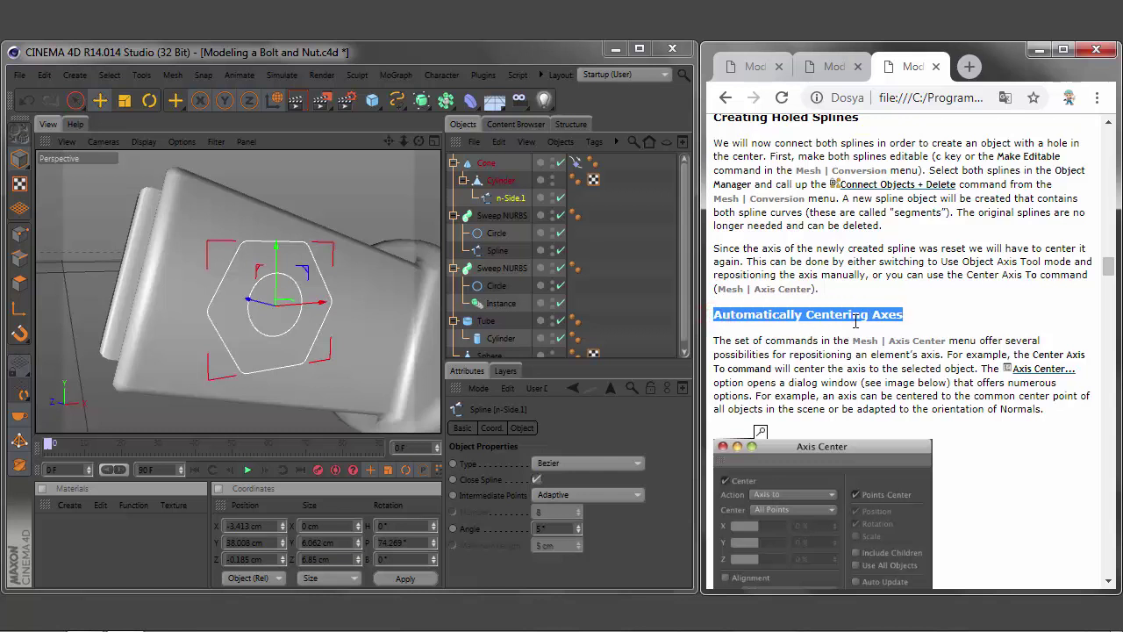
Translate the page to Turkish, revert to English, and highlight the axis-centering commands sentence
{"action": "left_click", "coordinate": [1004, 97]}
{"action": "left_click", "coordinate": [920, 204]}
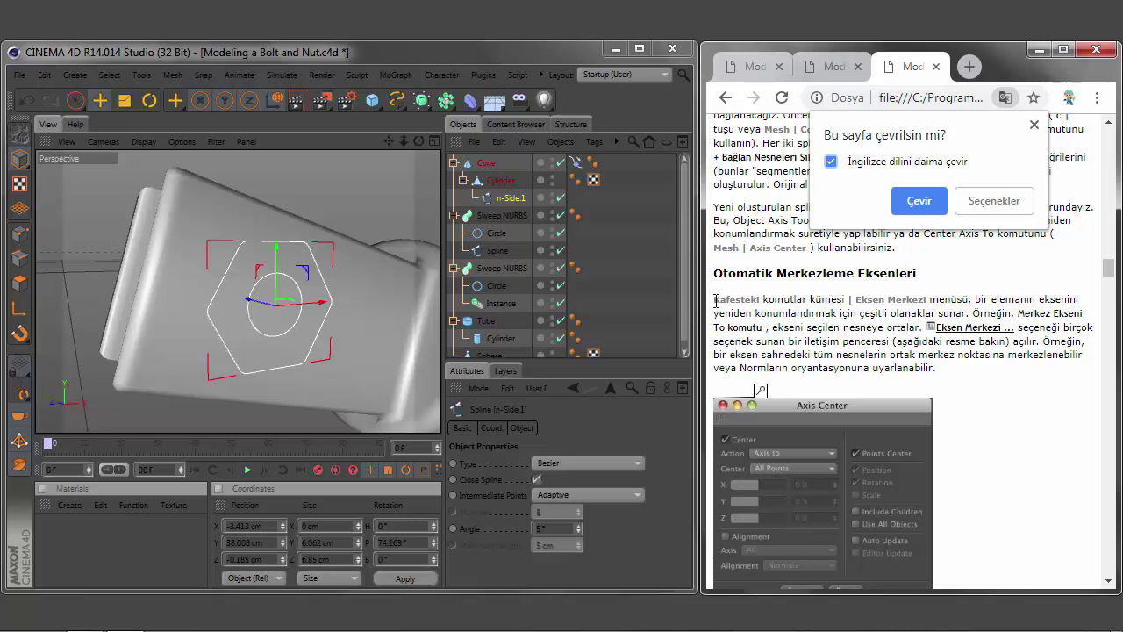
{"action": "left_click_drag", "start_coordinate": [716, 300], "coordinate": [844, 305]}
{"action": "left_click", "coordinate": [1004, 98]}
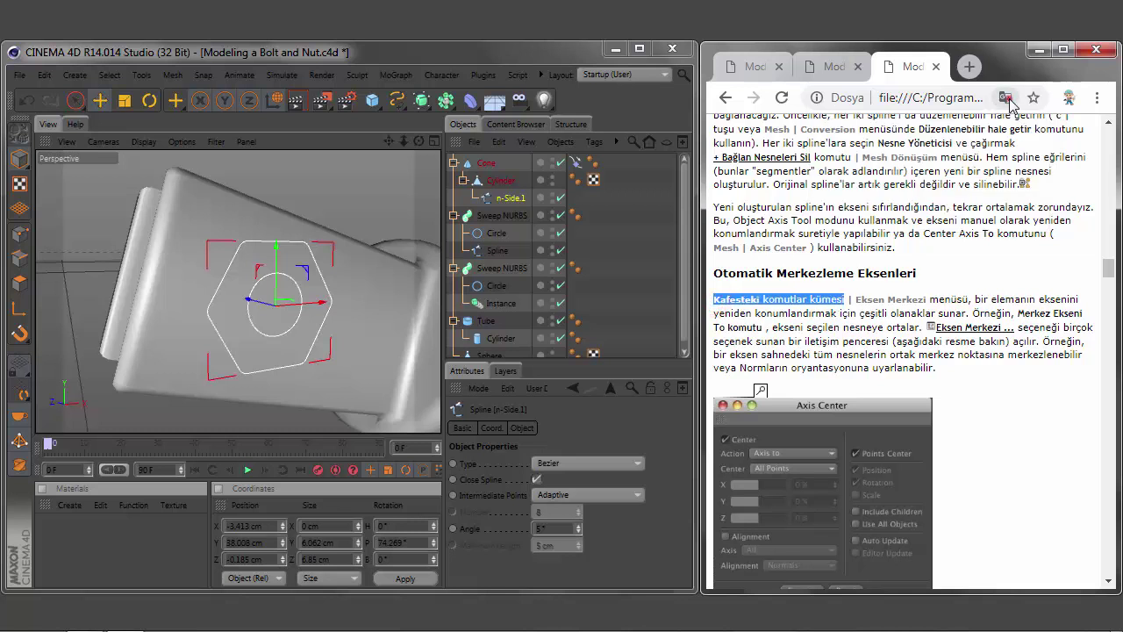
{"action": "left_click", "coordinate": [741, 340]}
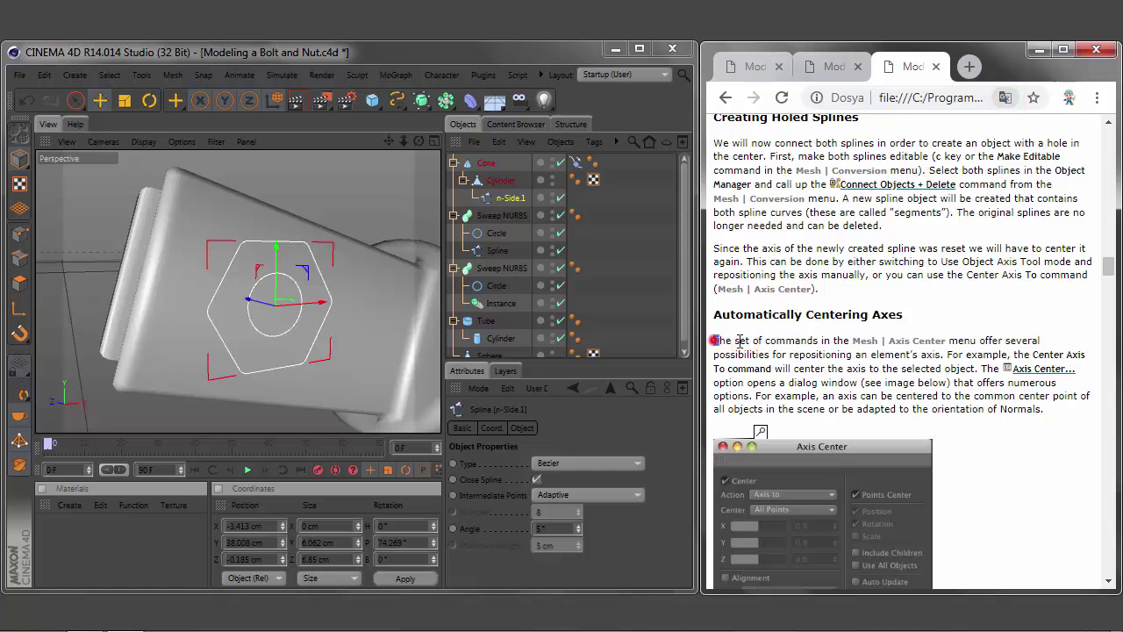
{"action": "mouse_move", "coordinate": [713, 341]}
{"action": "left_mouse_down"}
{"action": "mouse_move", "coordinate": [1050, 344]}
{"action": "mouse_move", "coordinate": [946, 355]}
{"action": "left_mouse_up"}
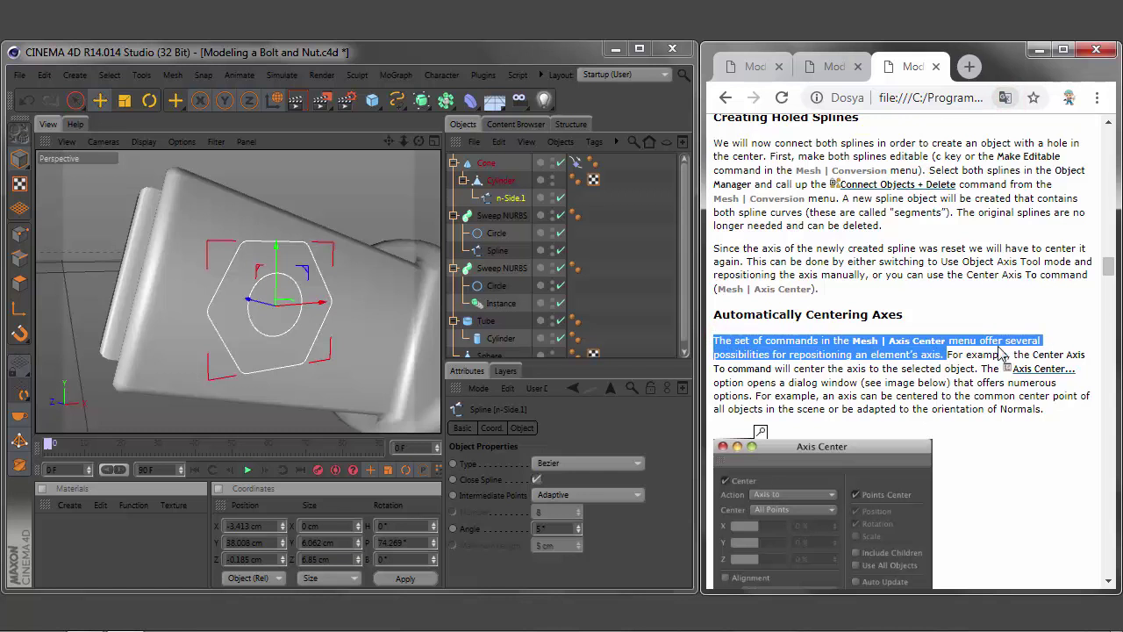
Tear off Mesh > Axis Center as a floating palette and translate the tutorial to Turkish
{"action": "left_click", "coordinate": [172, 75]}
{"action": "left_click_drag", "start_coordinate": [288, 223], "coordinate": [397, 303]}
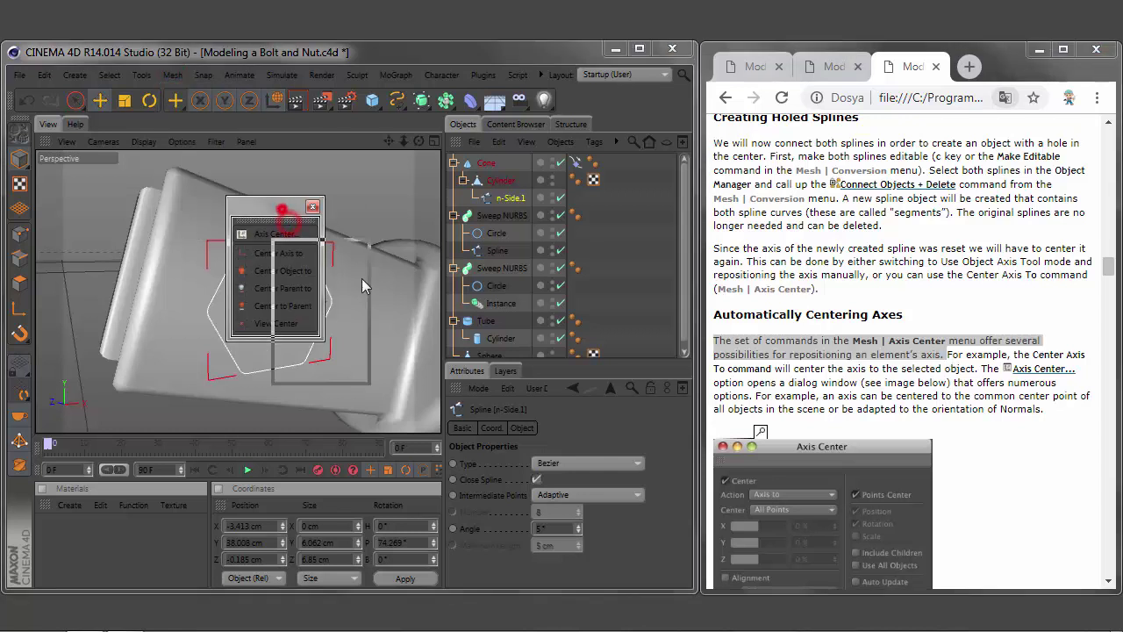
{"action": "left_click", "coordinate": [1005, 98]}
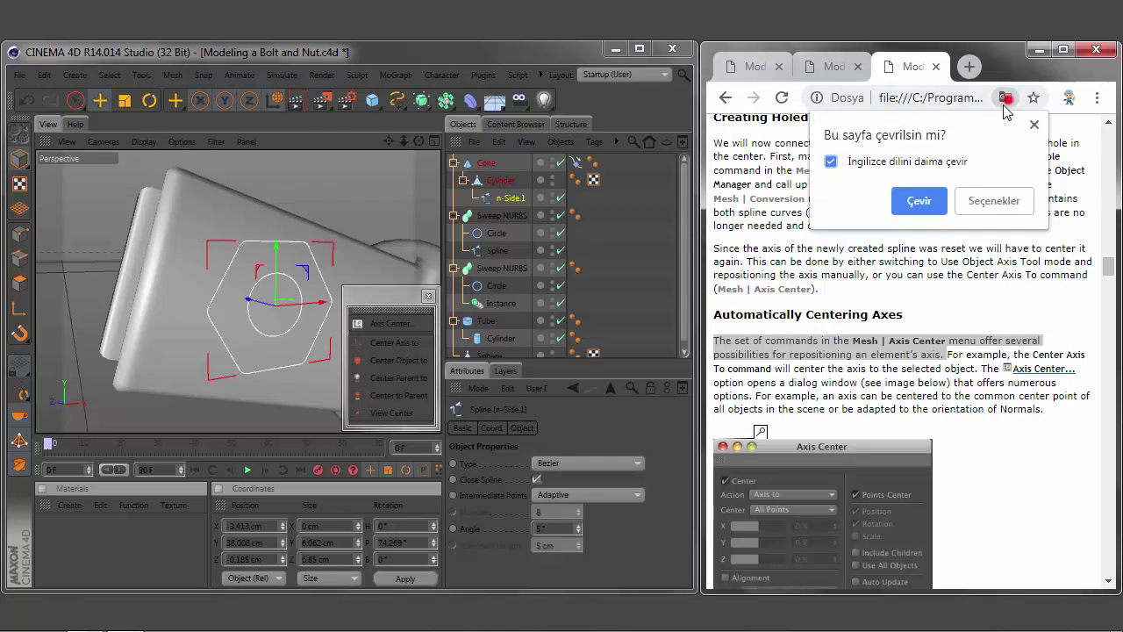
{"action": "left_click", "coordinate": [918, 201]}
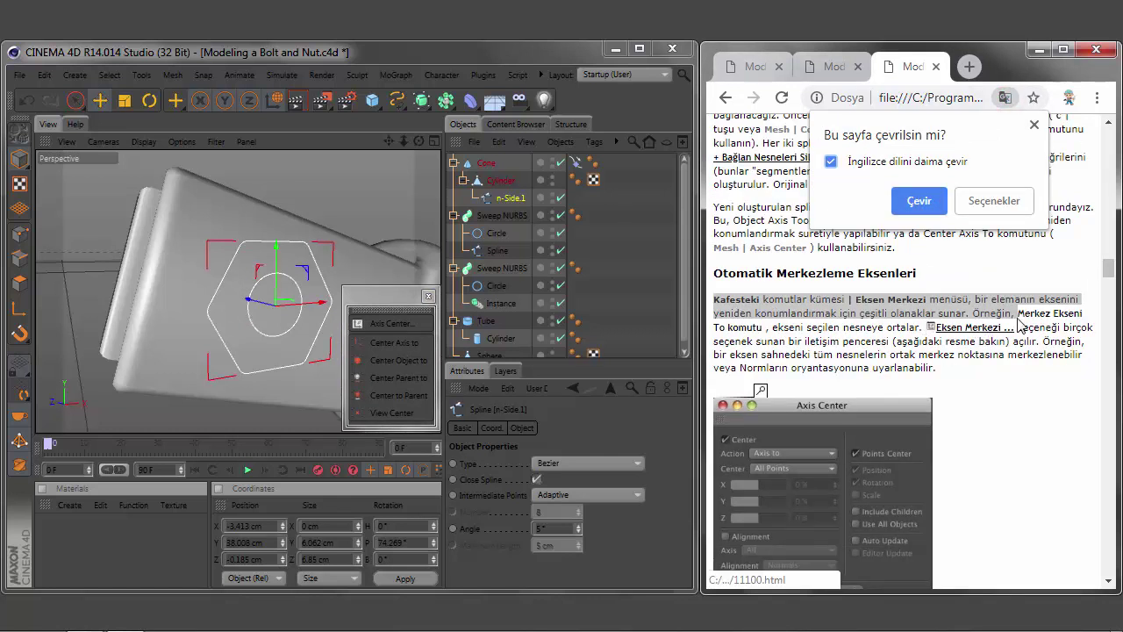
Highlight the English sentence on centering the axis to selection, then open the full Axis Center options
{"action": "mouse_move", "coordinate": [1015, 313]}
{"action": "left_mouse_down"}
{"action": "mouse_move", "coordinate": [1076, 314]}
{"action": "mouse_move", "coordinate": [1088, 329]}
{"action": "left_mouse_up"}
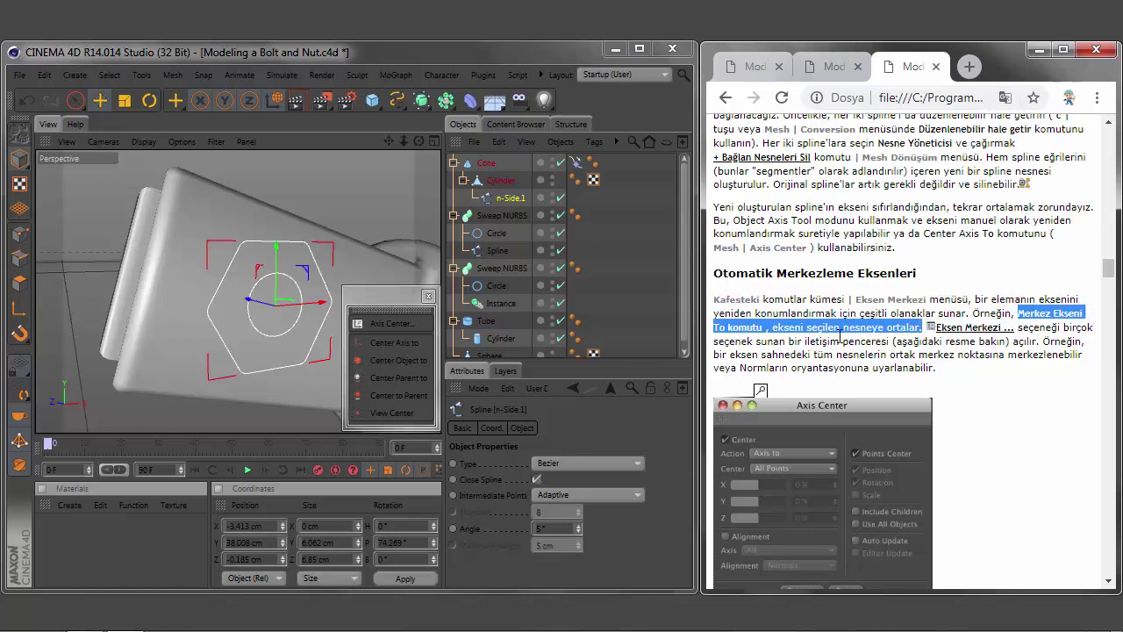
{"action": "left_click", "coordinate": [1006, 97]}
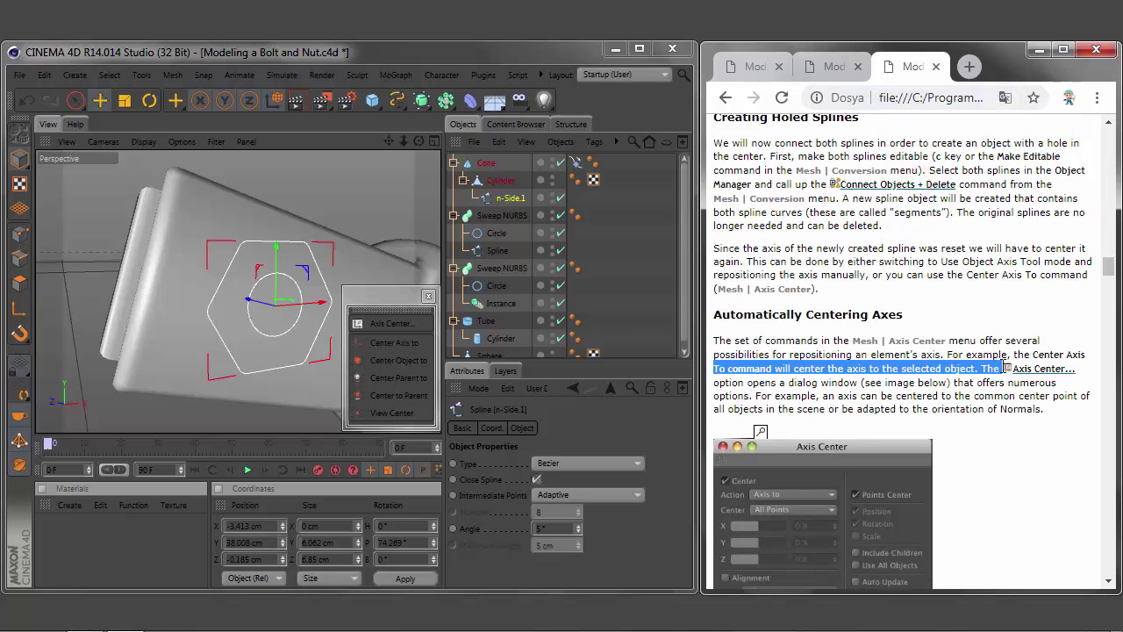
{"action": "left_click", "coordinate": [1004, 369]}
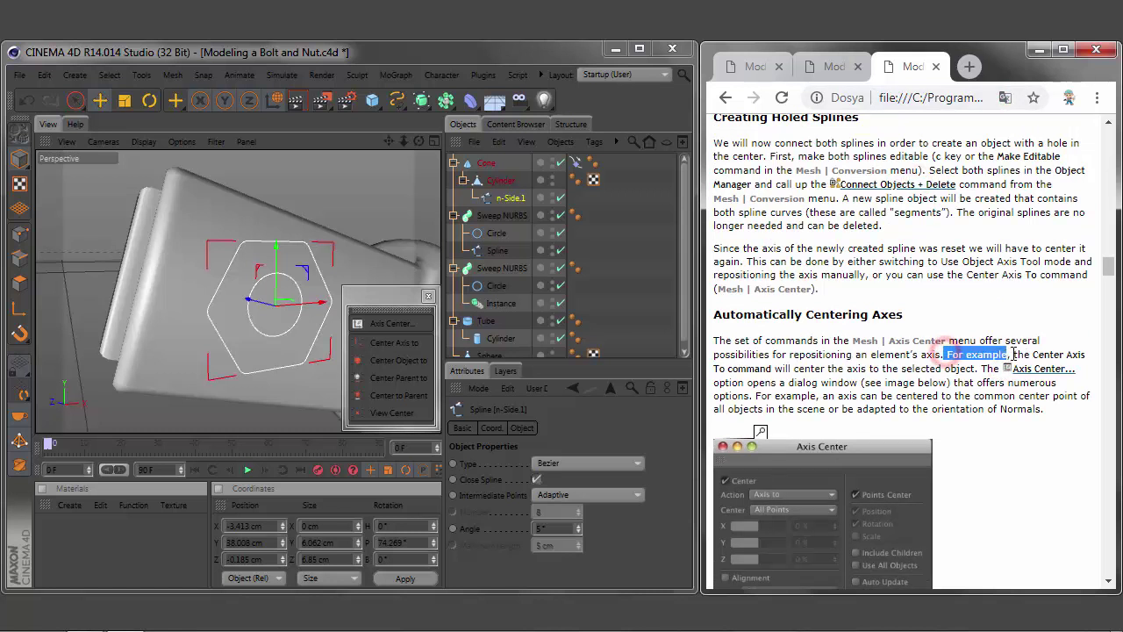
{"action": "mouse_move", "coordinate": [1027, 355]}
{"action": "left_mouse_down"}
{"action": "mouse_move", "coordinate": [1088, 372]}
{"action": "mouse_move", "coordinate": [774, 368]}
{"action": "left_mouse_up"}
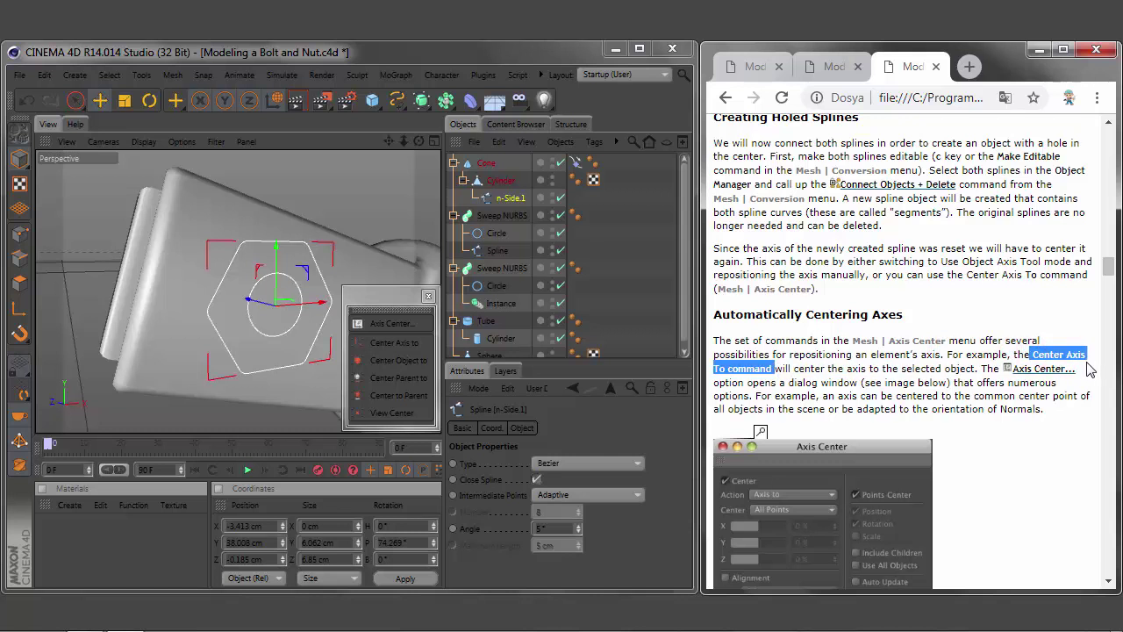
{"action": "left_click", "coordinate": [399, 324]}
Reposition the Axis Center dialog and execute axis centering on the n-Side spline
{"action": "left_click_drag", "start_coordinate": [381, 205], "coordinate": [563, 255]}
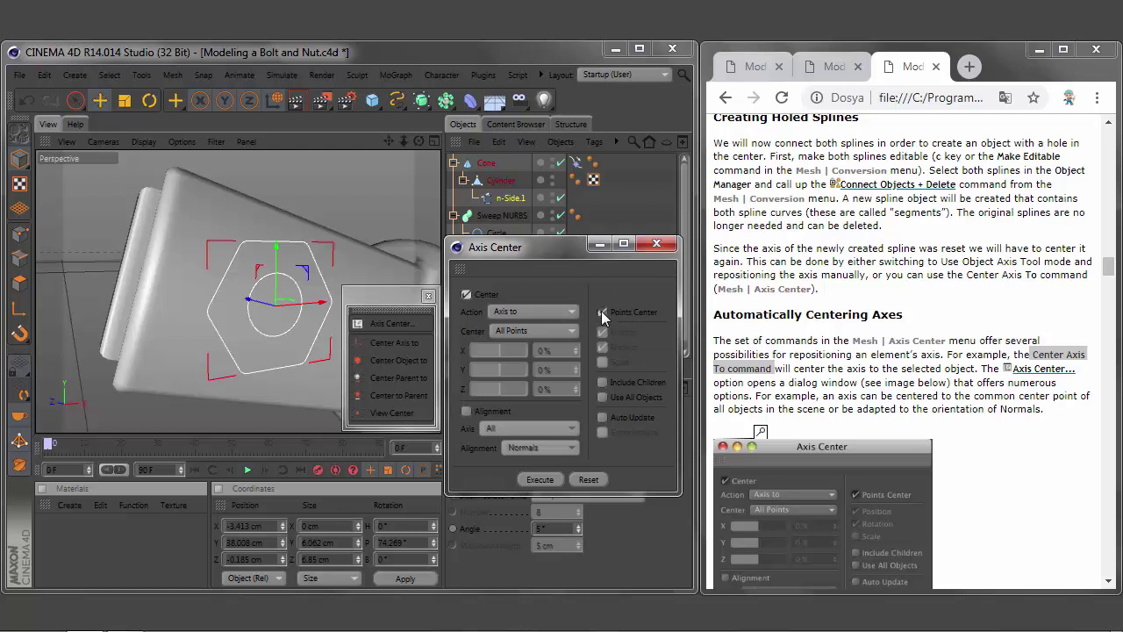
{"action": "scroll", "coordinate": [1110, 289], "scroll_direction": "down", "scroll_amount": 2}
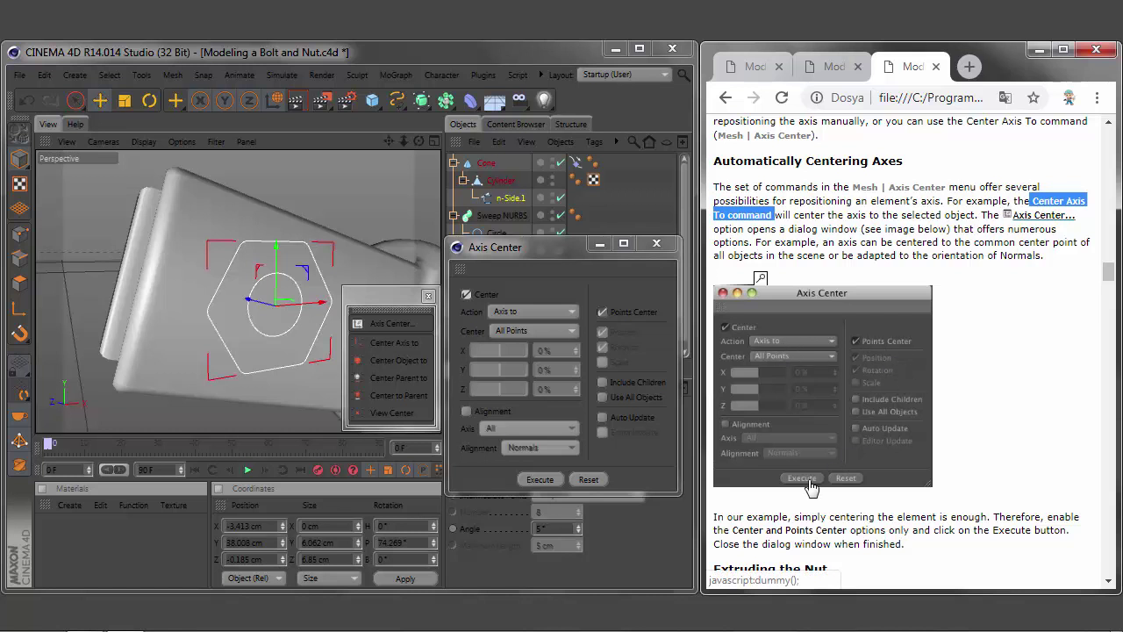
{"action": "left_click", "coordinate": [536, 479]}
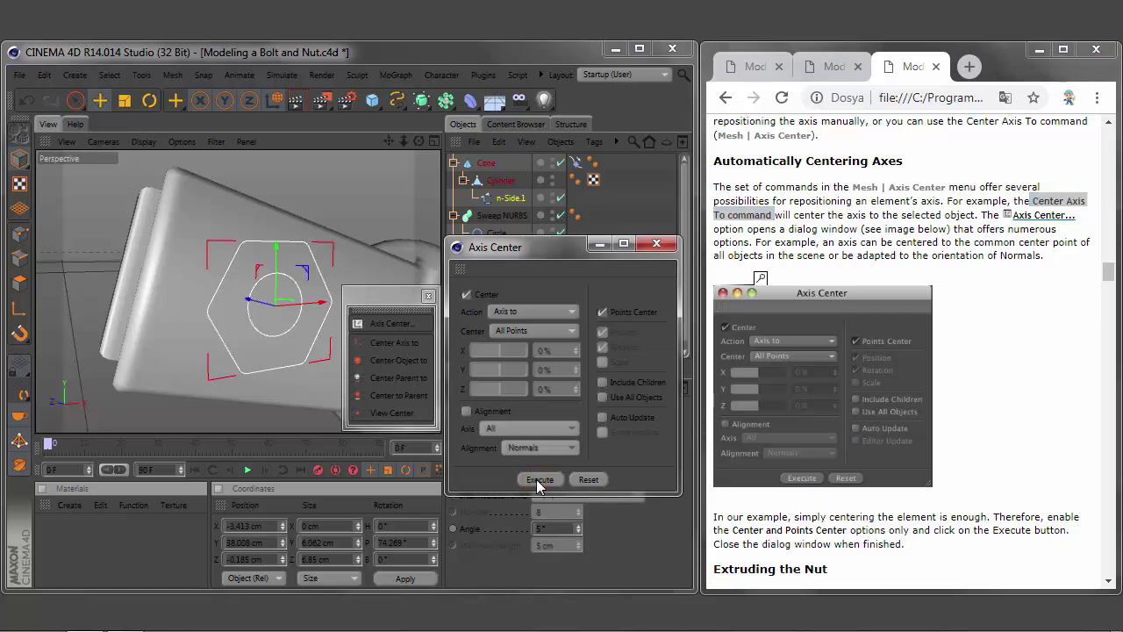
Translate the tutorial to Turkish and highlight the Axis Center passages
{"action": "left_click", "coordinate": [1005, 98]}
{"action": "left_click", "coordinate": [918, 201]}
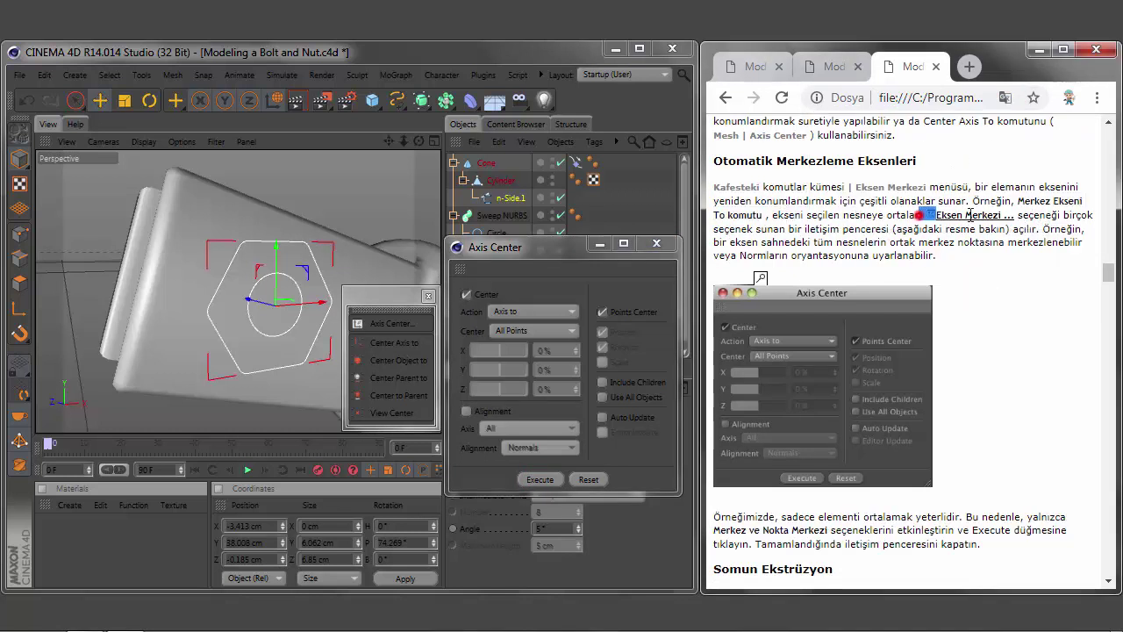
{"action": "mouse_move", "coordinate": [918, 215]}
{"action": "left_mouse_down"}
{"action": "mouse_move", "coordinate": [1009, 215]}
{"action": "mouse_move", "coordinate": [1044, 229]}
{"action": "left_mouse_up"}
{"action": "left_click", "coordinate": [1019, 214]}
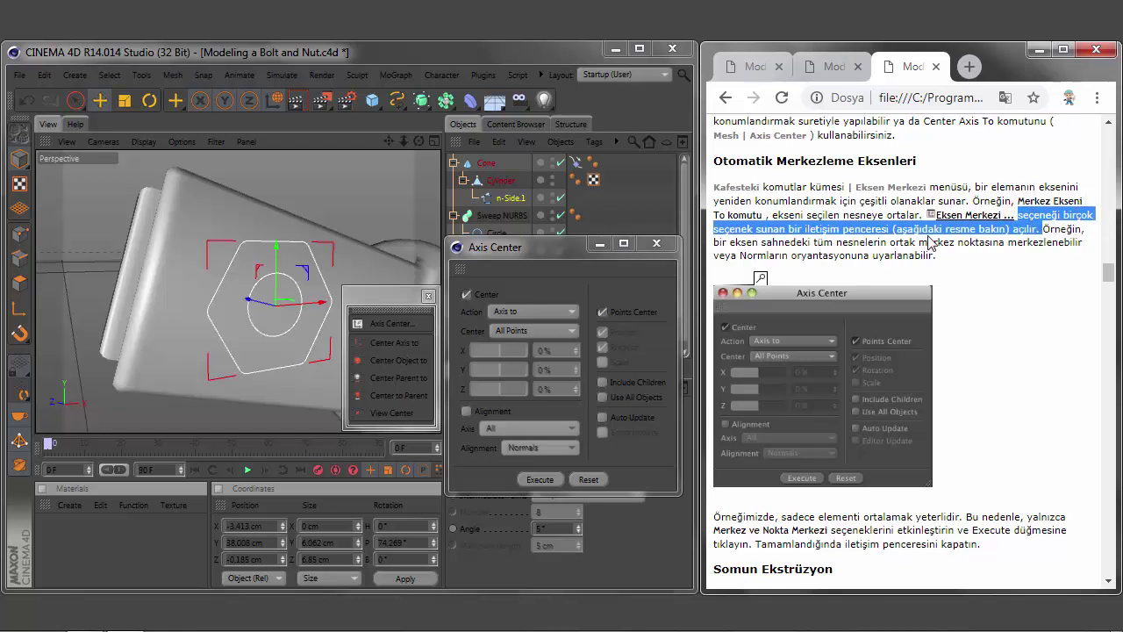
{"action": "mouse_move", "coordinate": [1042, 229]}
{"action": "left_mouse_down"}
{"action": "mouse_move", "coordinate": [1099, 244]}
{"action": "mouse_move", "coordinate": [1065, 238]}
{"action": "left_mouse_up"}
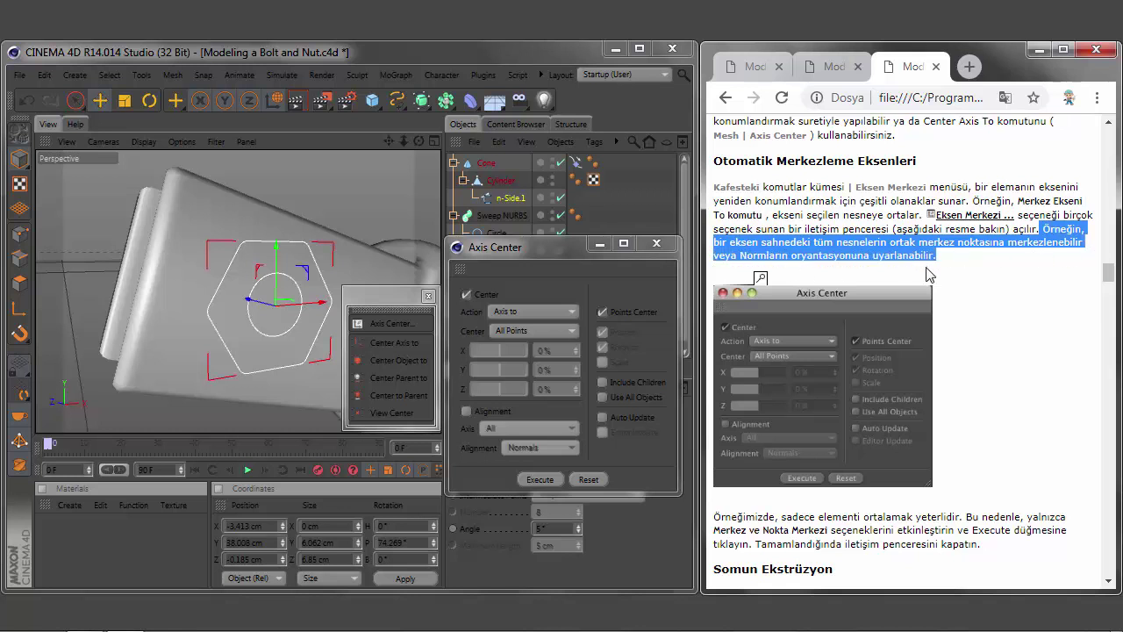
Check the Center and Points Center instruction in English and execute the axis centering again
{"action": "left_click", "coordinate": [500, 352]}
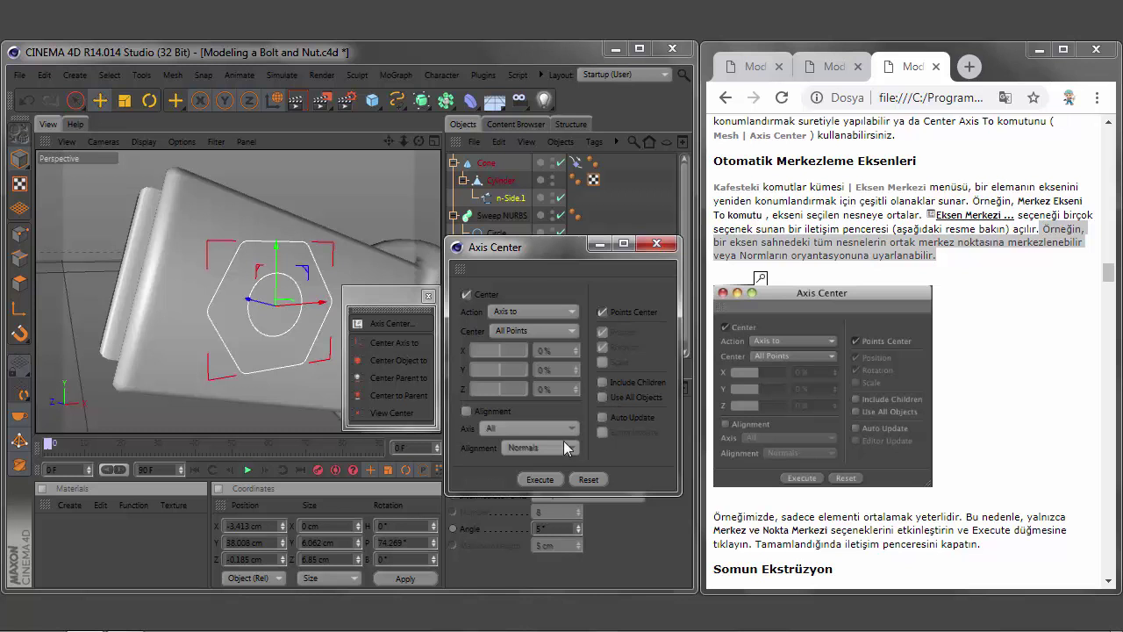
{"action": "double_click", "coordinate": [774, 519]}
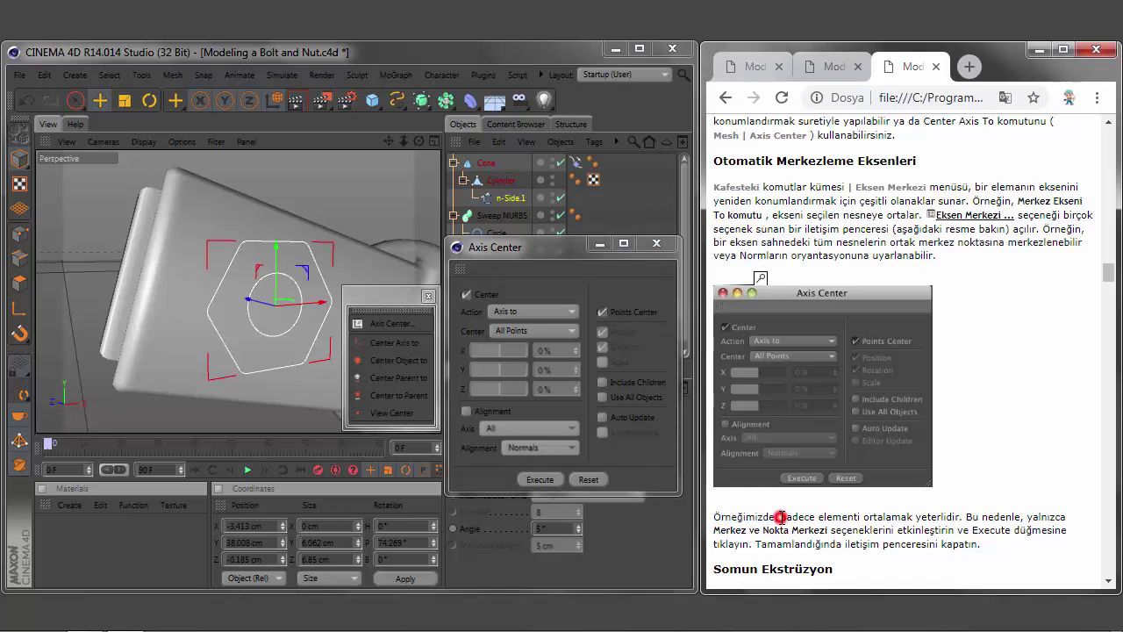
{"action": "mouse_move", "coordinate": [784, 518]}
{"action": "left_mouse_down"}
{"action": "mouse_move", "coordinate": [960, 519]}
{"action": "mouse_move", "coordinate": [1084, 544]}
{"action": "left_mouse_up"}
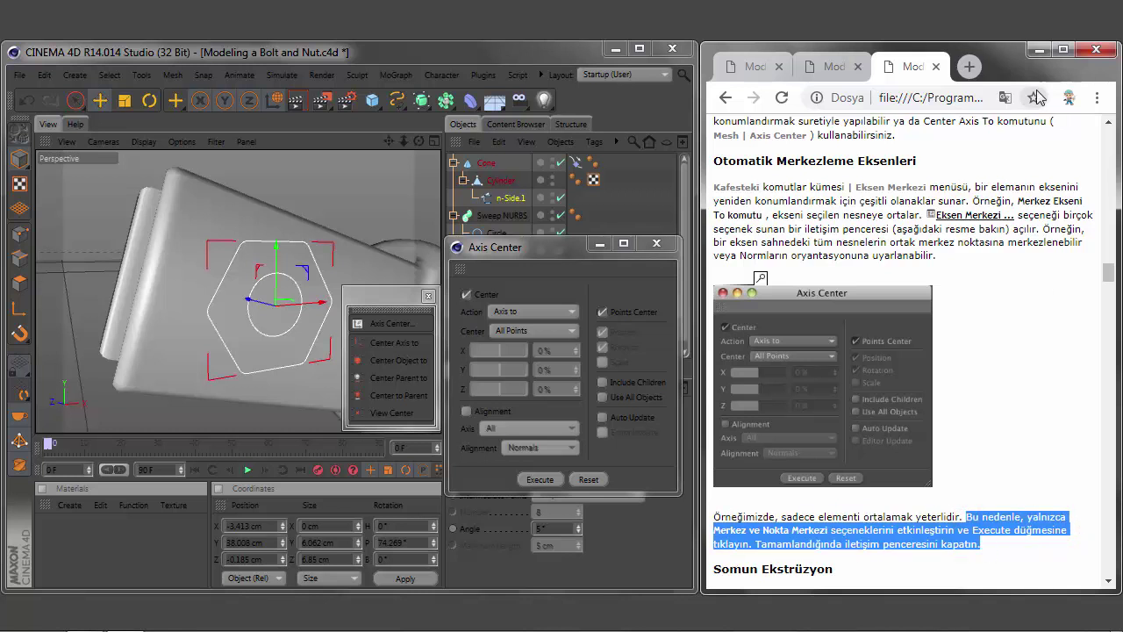
{"action": "left_click", "coordinate": [1005, 97]}
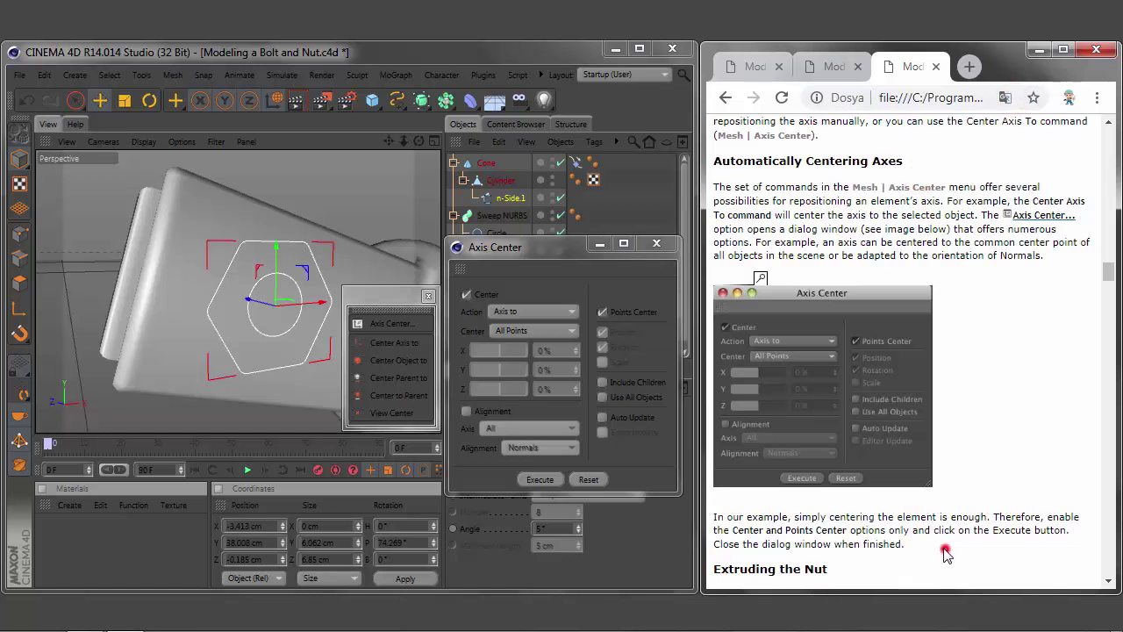
{"action": "left_click_drag", "start_coordinate": [733, 530], "coordinate": [848, 530]}
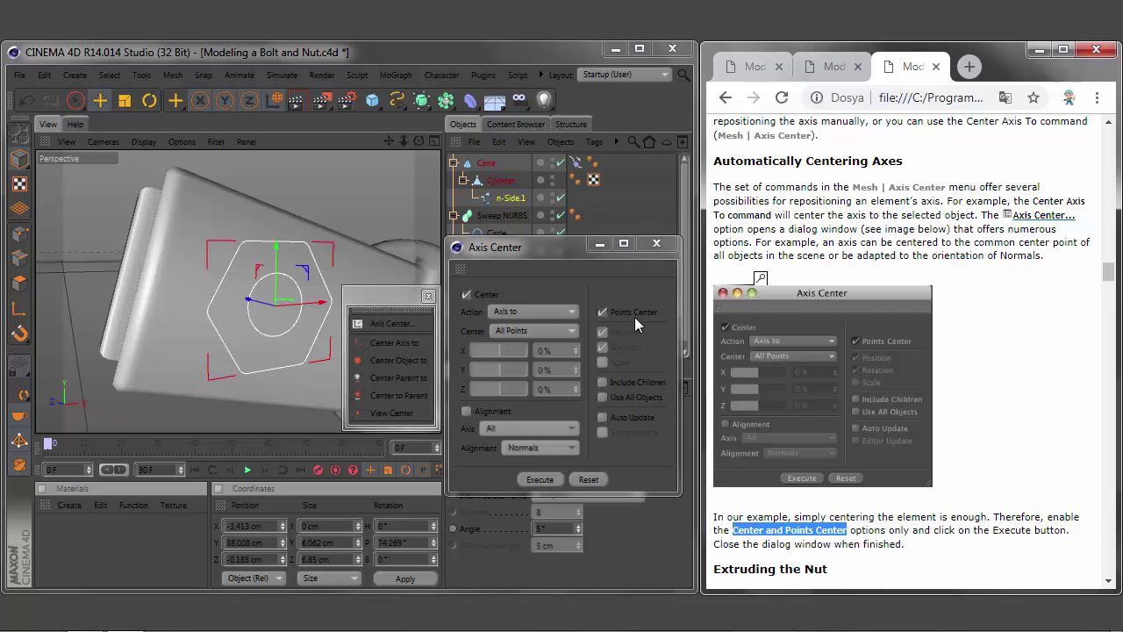
{"action": "left_click", "coordinate": [539, 479]}
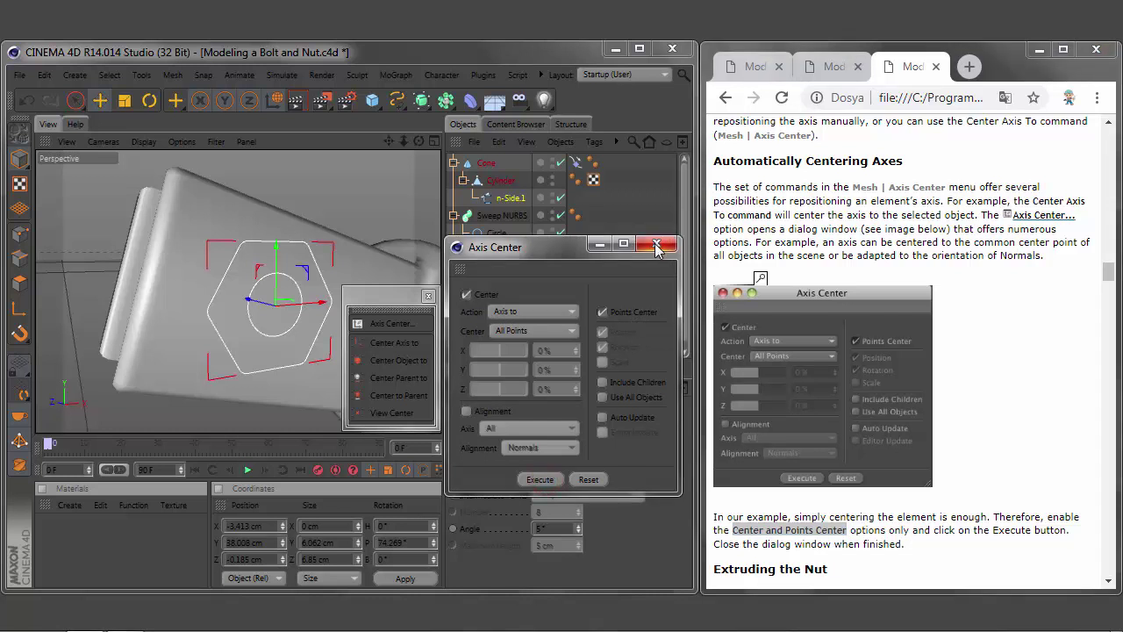
Close the Axis Center dialog and add an Extrude NURBS object from the NURBS palette
{"action": "left_click_drag", "start_coordinate": [911, 544], "coordinate": [713, 545]}
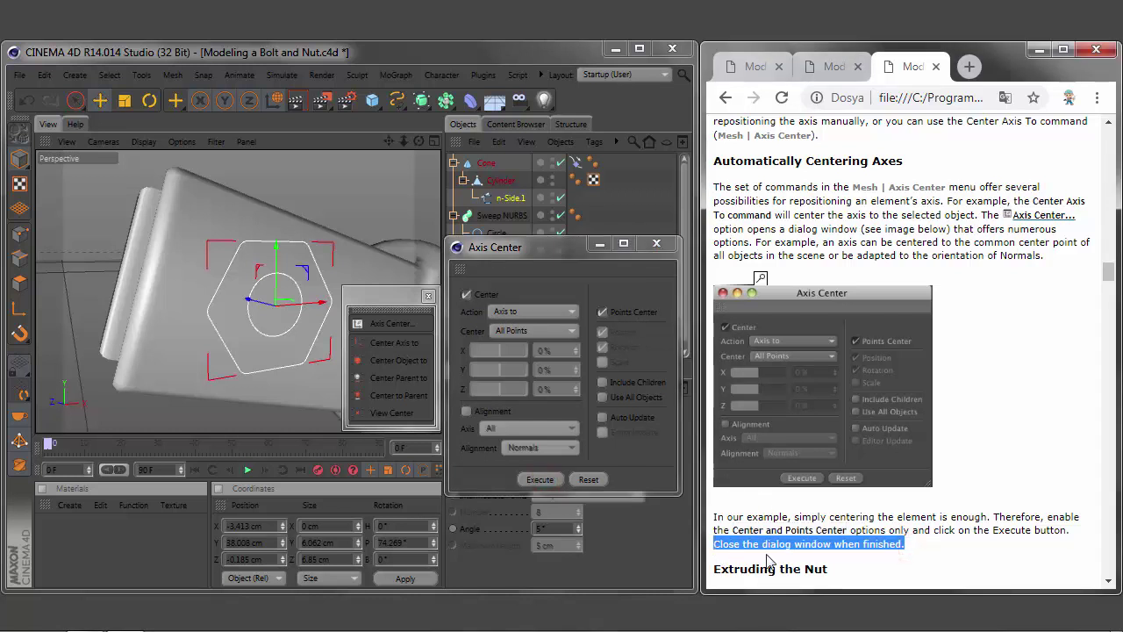
{"action": "left_click", "coordinate": [664, 245]}
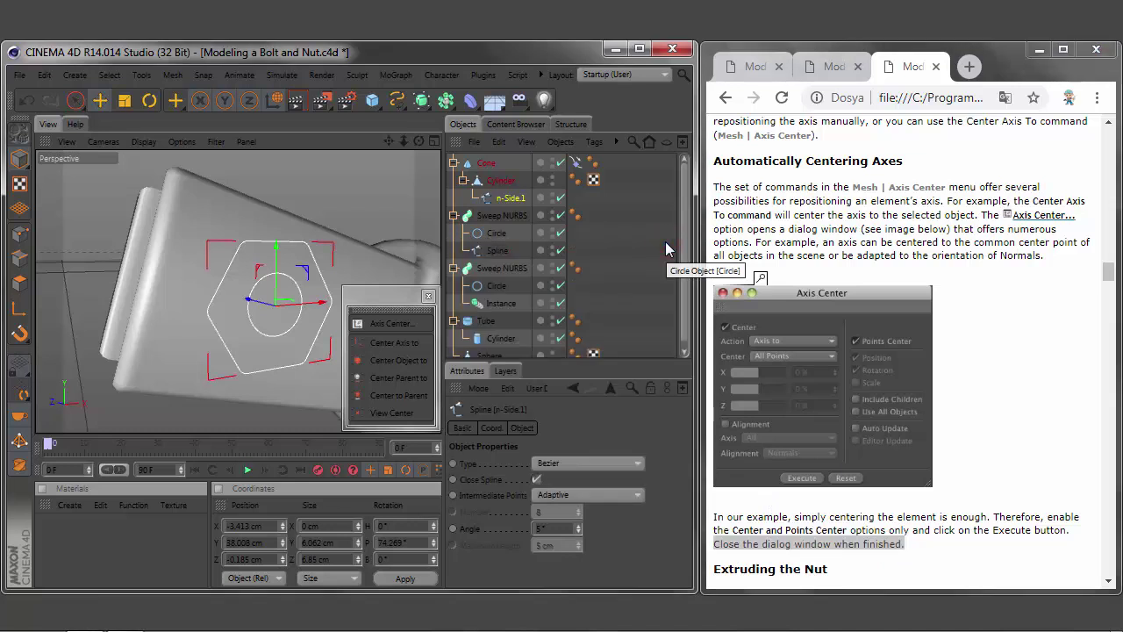
{"action": "left_click_drag", "start_coordinate": [1107, 272], "coordinate": [1107, 284]}
{"action": "left_click", "coordinate": [838, 252]}
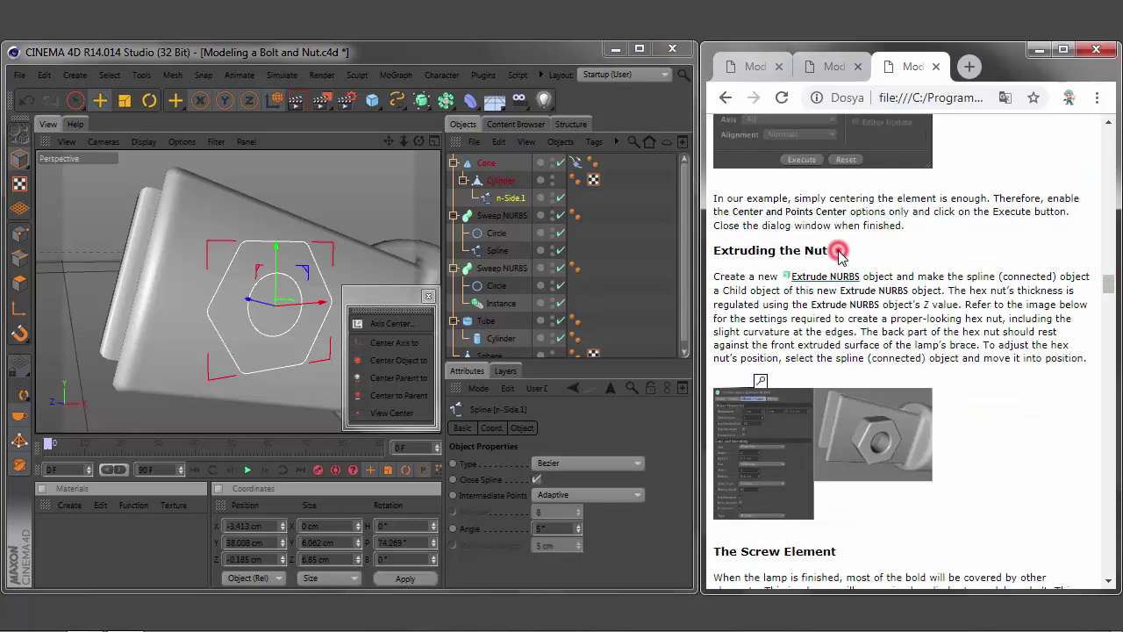
{"action": "left_click_drag", "start_coordinate": [838, 252], "coordinate": [849, 281]}
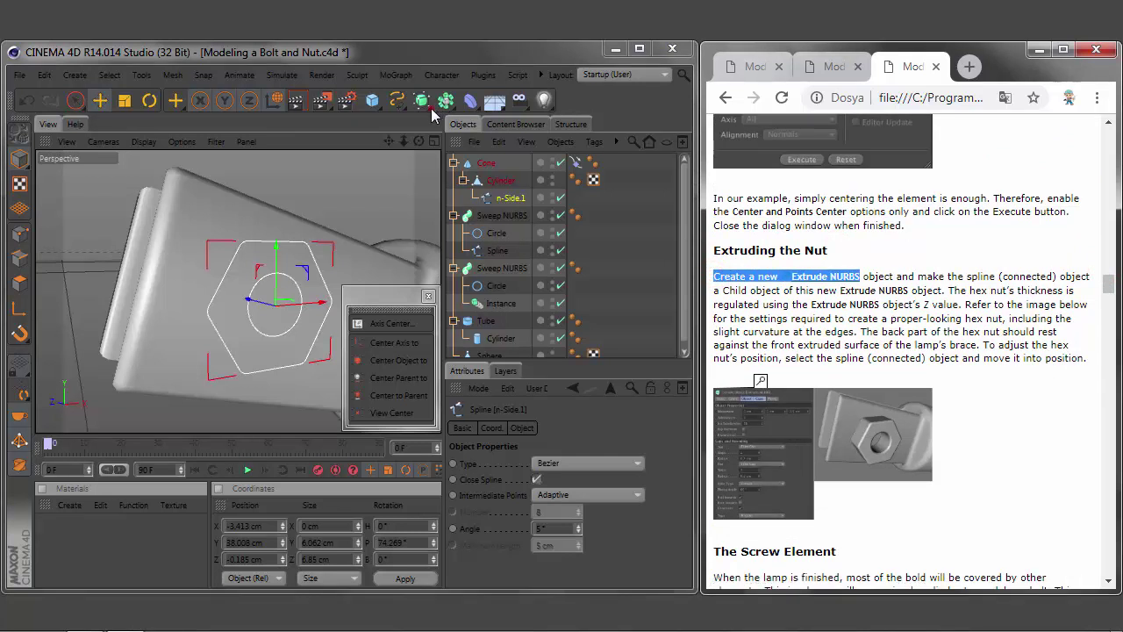
{"action": "left_click_drag", "start_coordinate": [431, 107], "coordinate": [595, 125]}
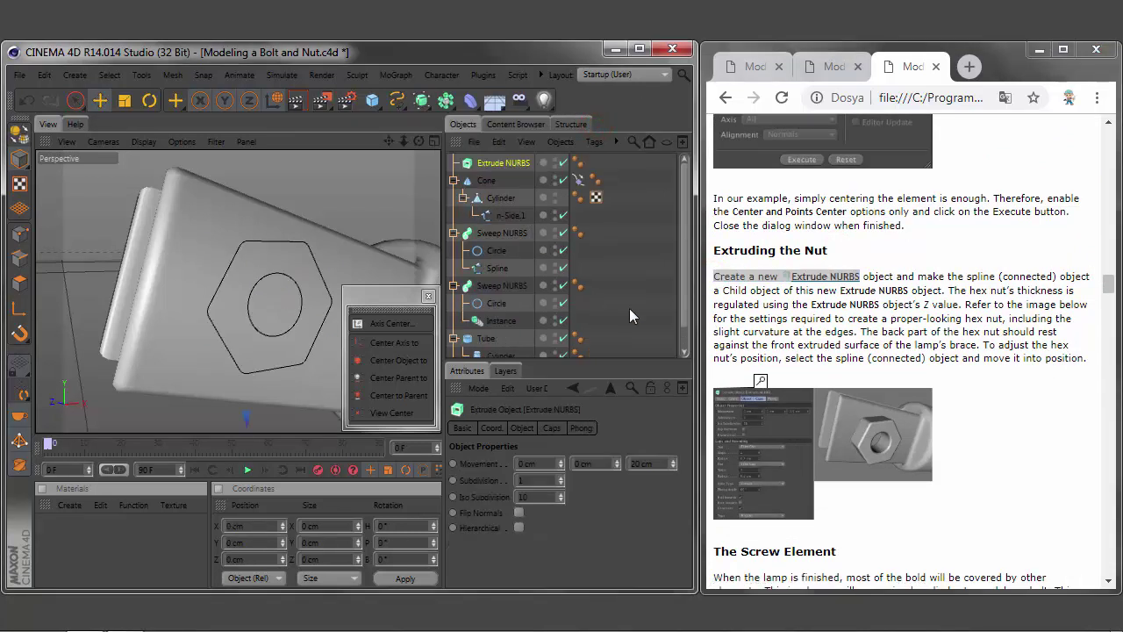
Make n-Side.1 a child of Extrude NURBS in the Objects Manager
{"action": "left_click_drag", "start_coordinate": [862, 276], "coordinate": [1057, 277]}
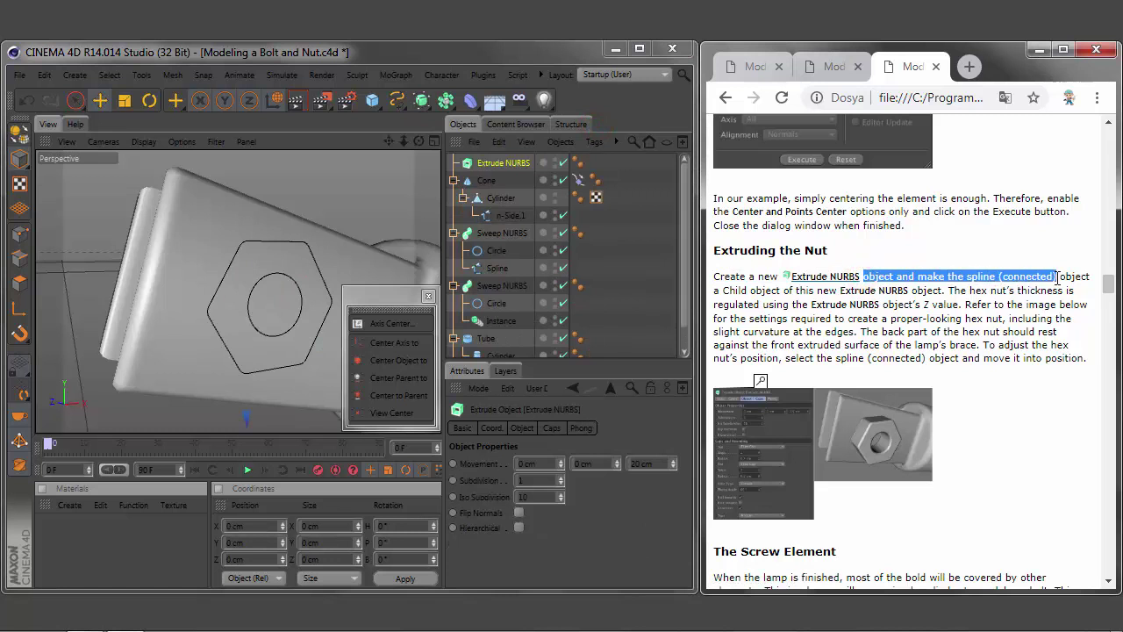
{"action": "left_click", "coordinate": [1005, 97]}
{"action": "left_click", "coordinate": [919, 201]}
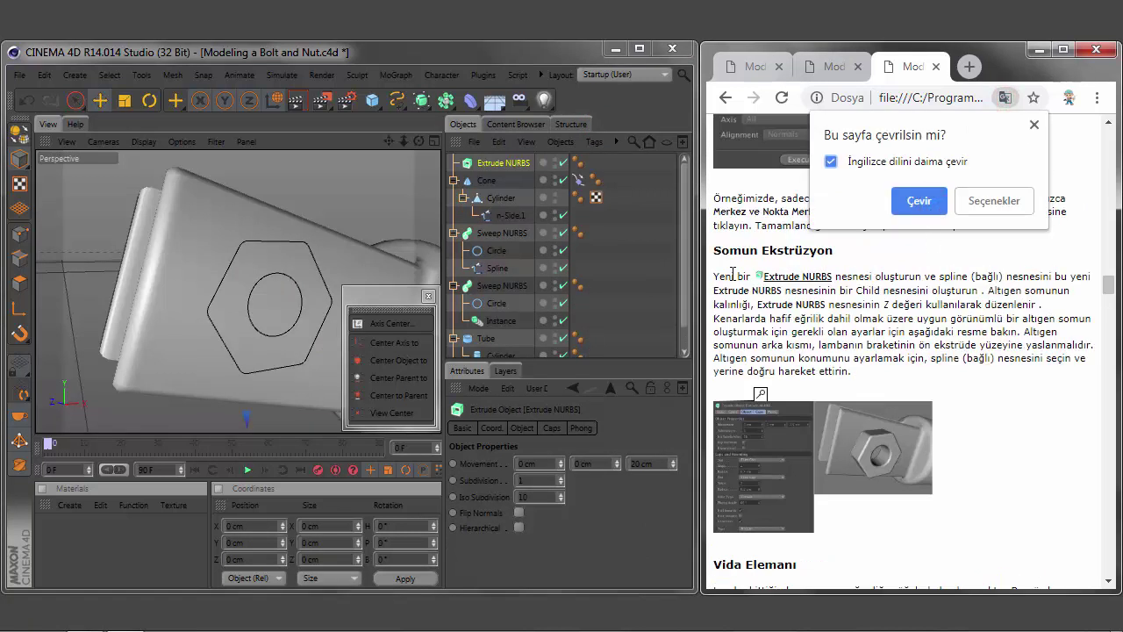
{"action": "mouse_move", "coordinate": [716, 277]}
{"action": "left_mouse_down"}
{"action": "mouse_move", "coordinate": [923, 276]}
{"action": "mouse_move", "coordinate": [987, 295]}
{"action": "left_mouse_up"}
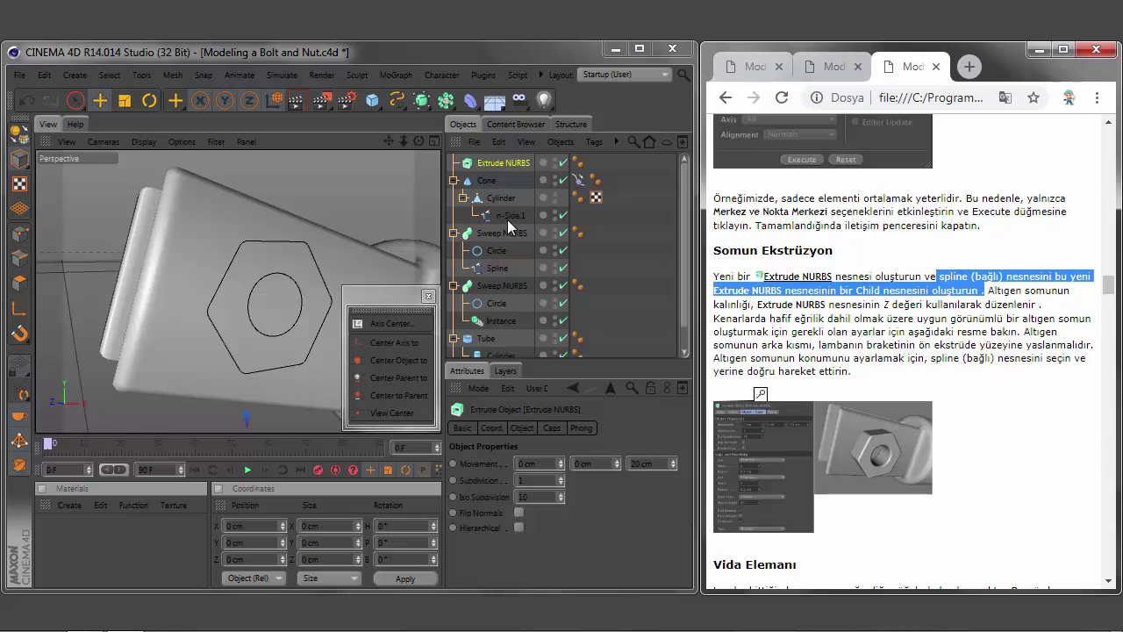
{"action": "left_click_drag", "start_coordinate": [505, 216], "coordinate": [489, 165]}
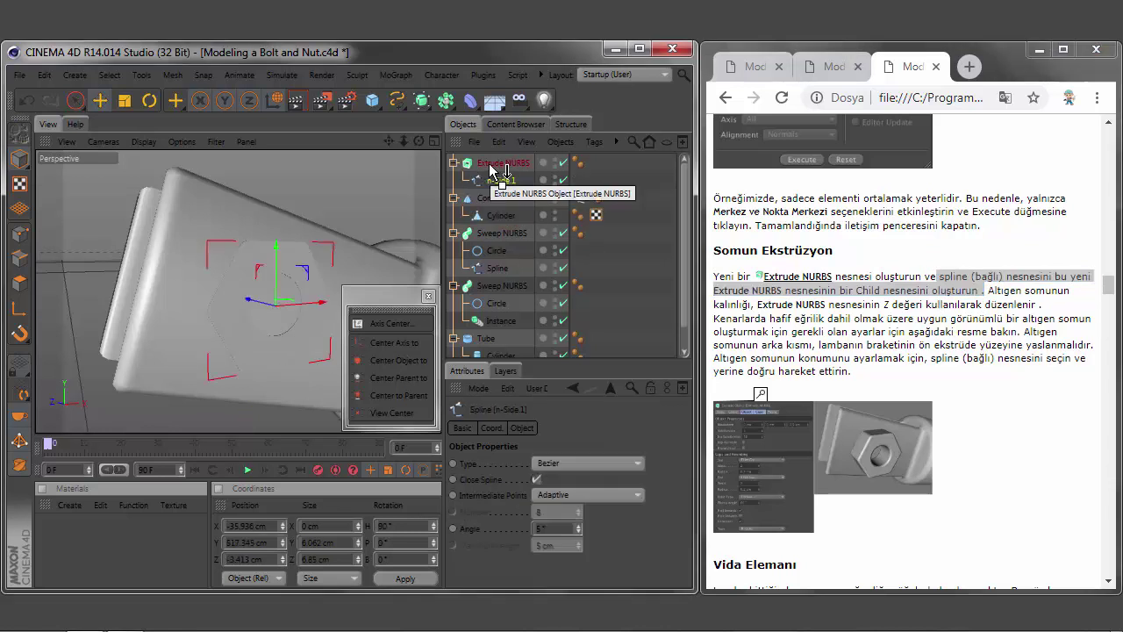
Select the Extrude NURBS object and reframe the viewport on the nut
{"action": "left_click_drag", "start_coordinate": [987, 291], "coordinate": [1085, 305]}
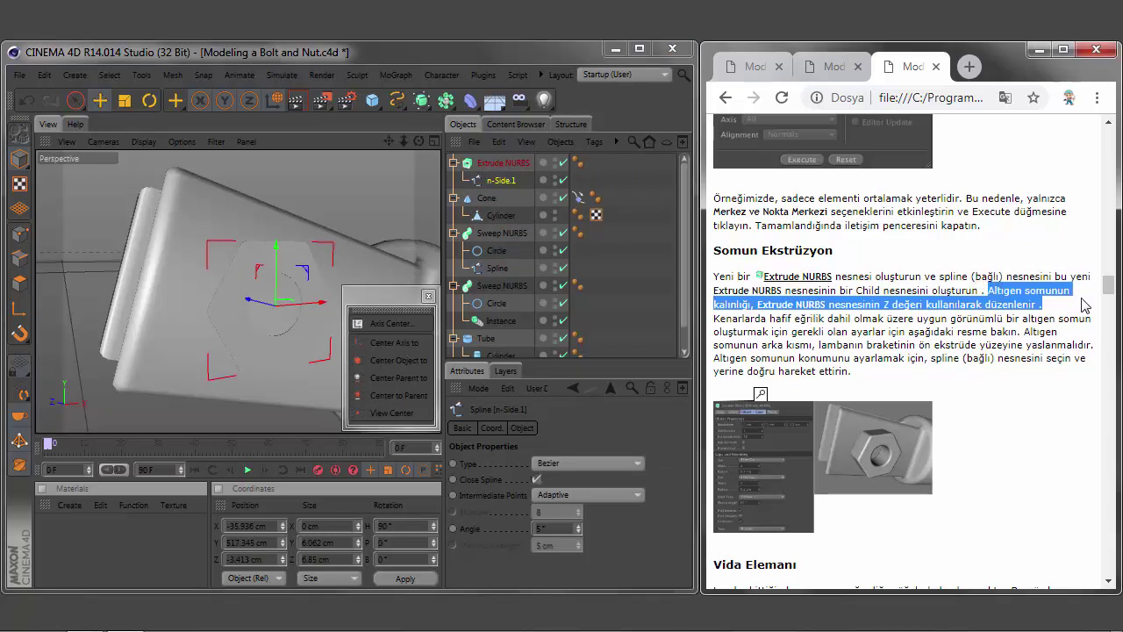
{"action": "left_click", "coordinate": [503, 163]}
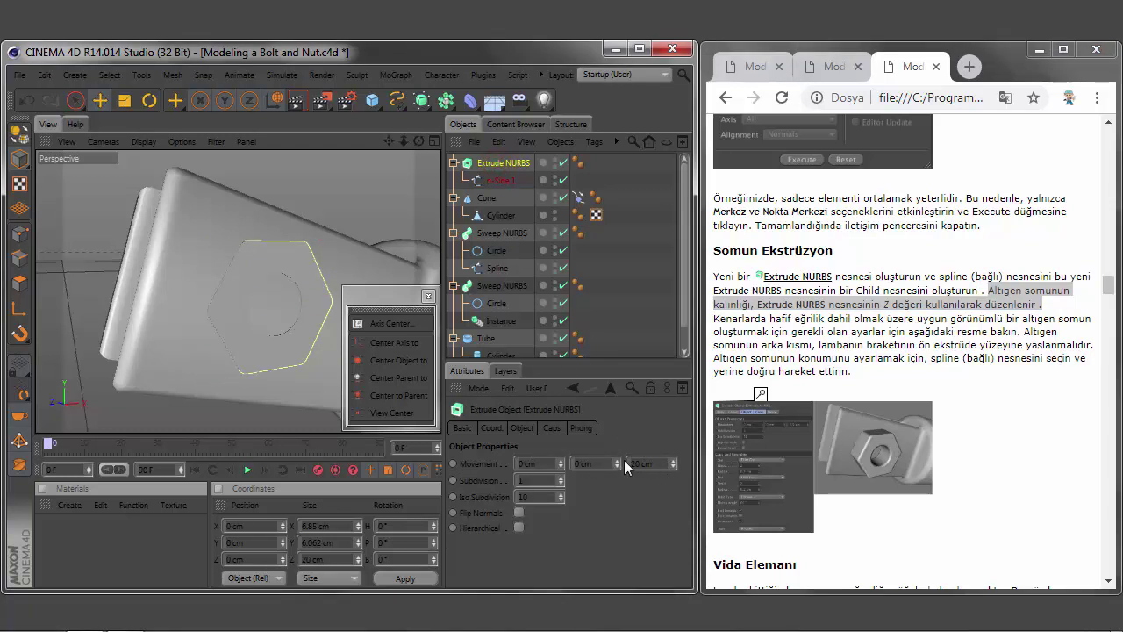
{"action": "left_click_drag", "start_coordinate": [411, 143], "coordinate": [456, 176]}
{"action": "left_click", "coordinate": [428, 296]}
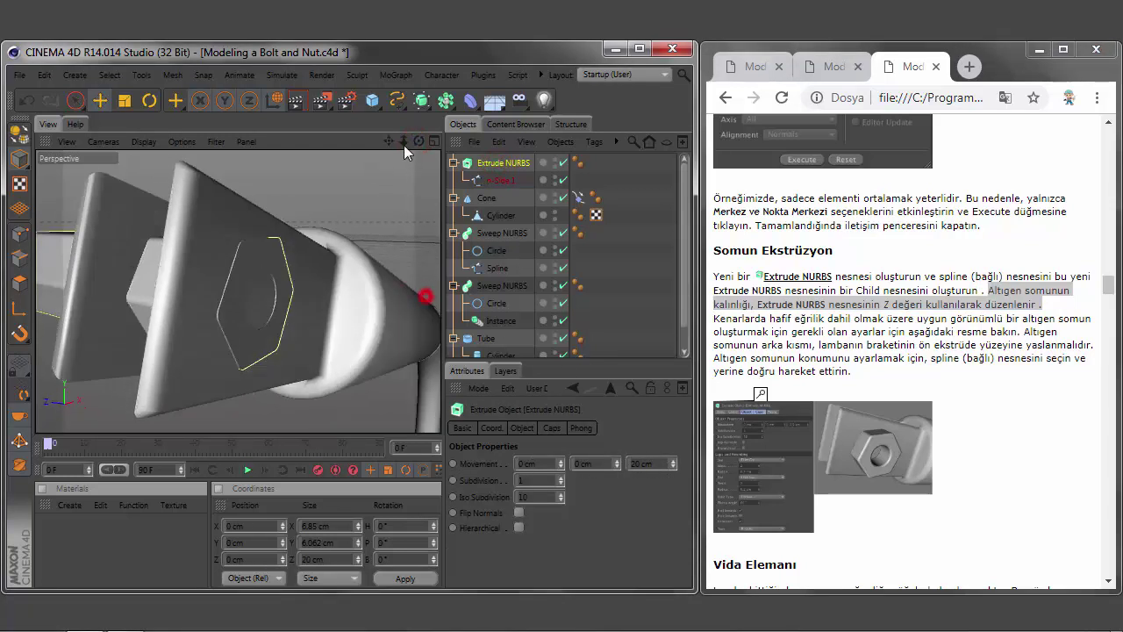
{"action": "left_click_drag", "start_coordinate": [388, 141], "coordinate": [423, 143]}
{"action": "left_click_drag", "start_coordinate": [238, 291], "coordinate": [646, 496]}
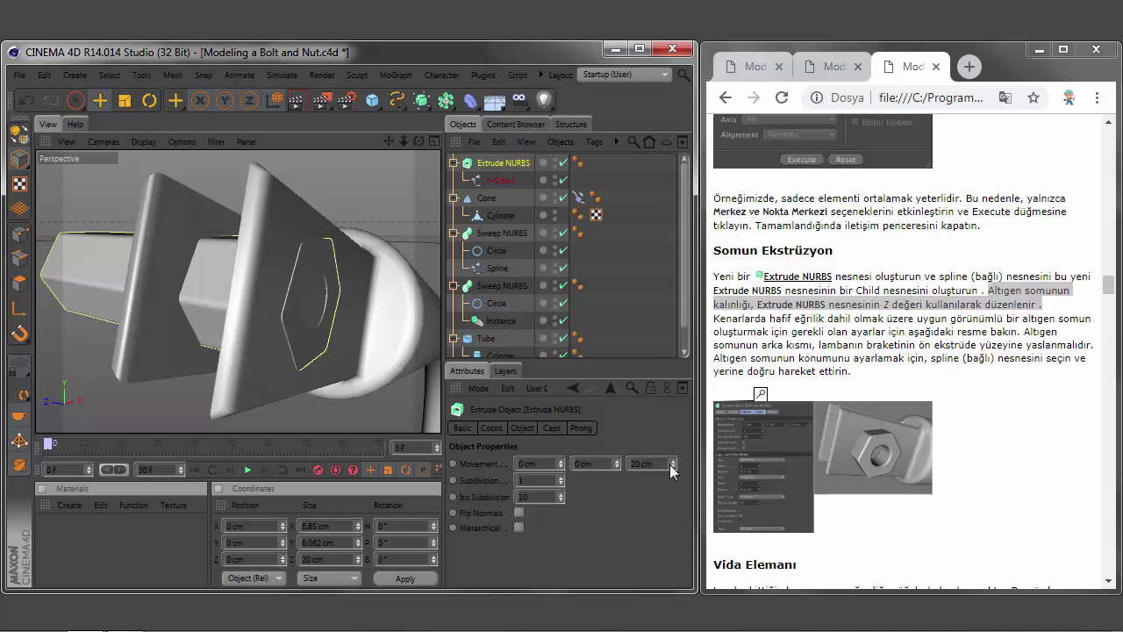
Set the Extrude NURBS Movement Z depth to 2.5 cm
{"action": "left_click", "coordinate": [760, 453]}
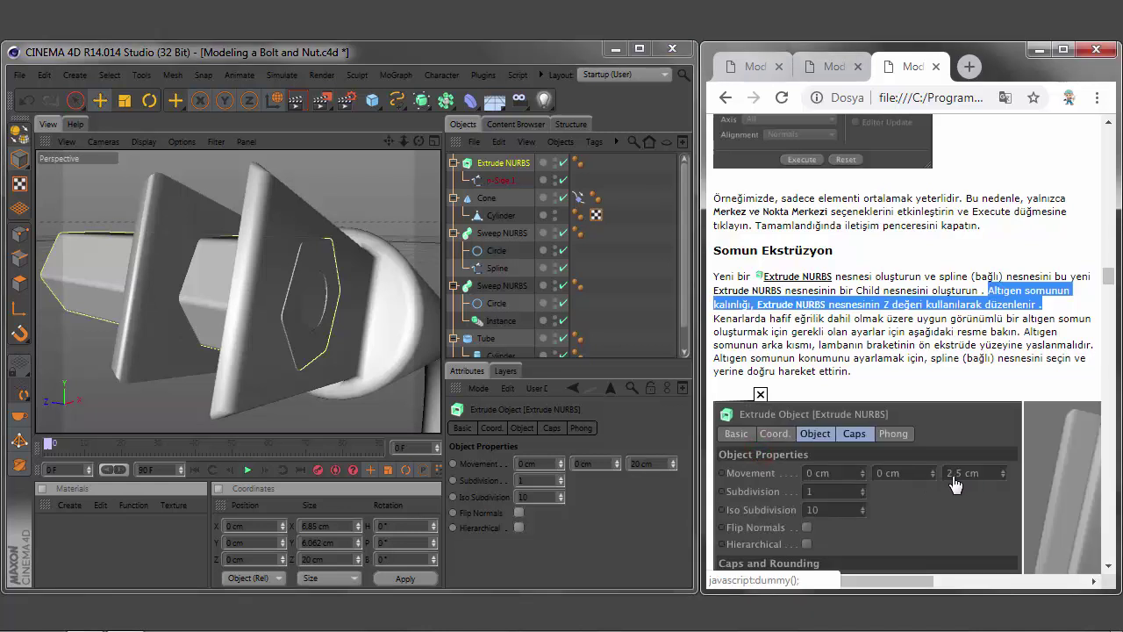
{"action": "double_click", "coordinate": [656, 463]}
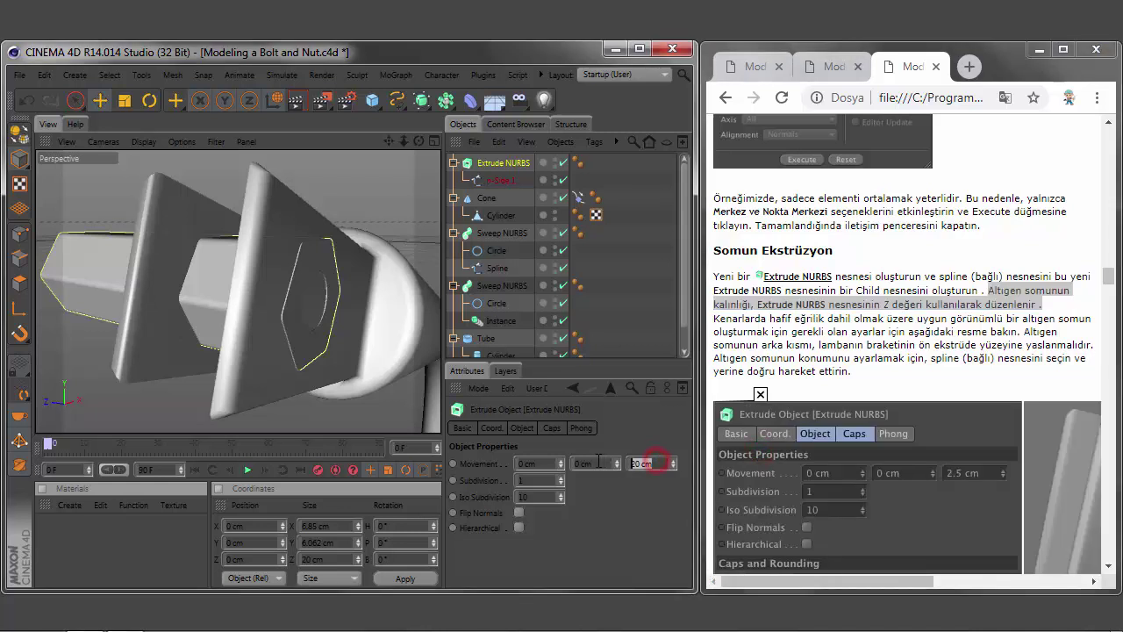
{"action": "type", "text": "2.5"}
{"action": "left_click", "coordinate": [610, 511]}
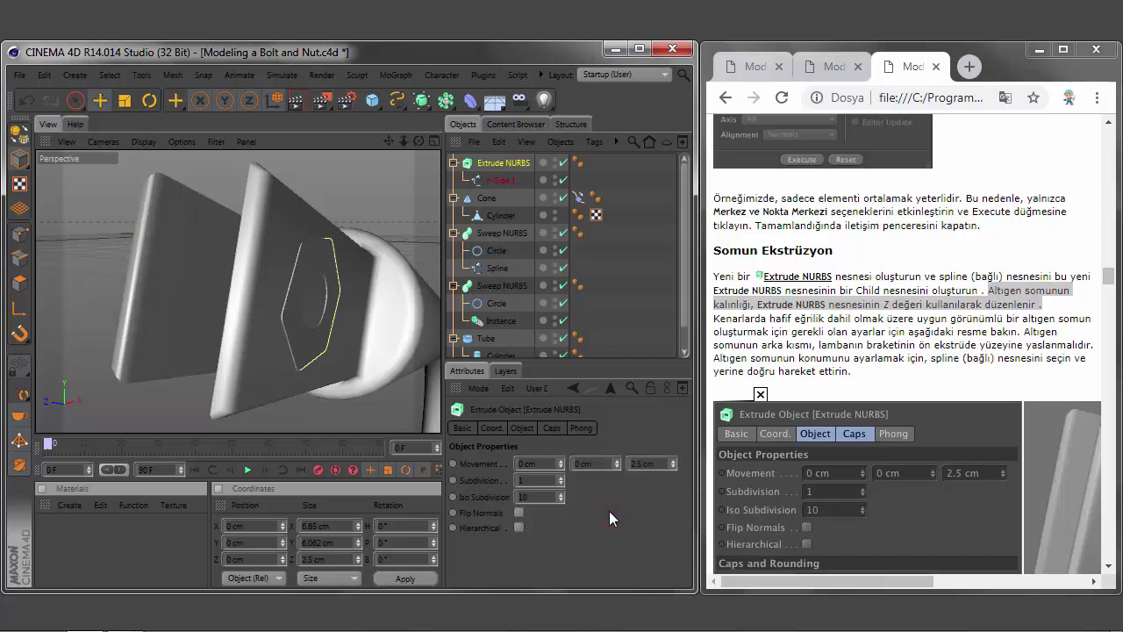
{"action": "left_click_drag", "start_coordinate": [418, 140], "coordinate": [386, 142]}
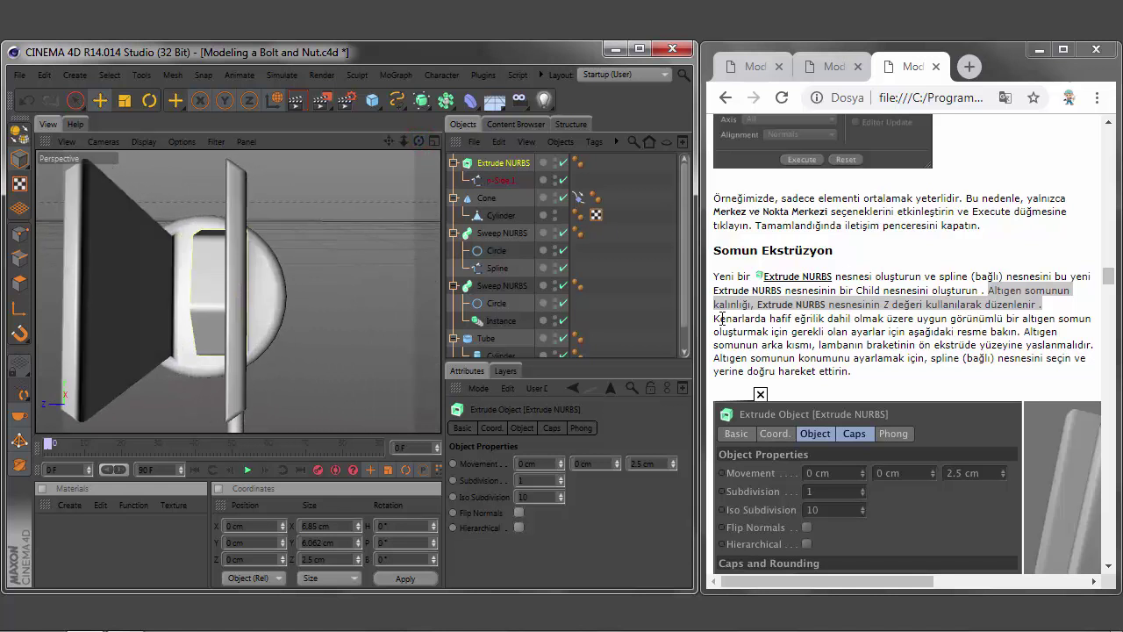
{"action": "left_click_drag", "start_coordinate": [721, 319], "coordinate": [1020, 336]}
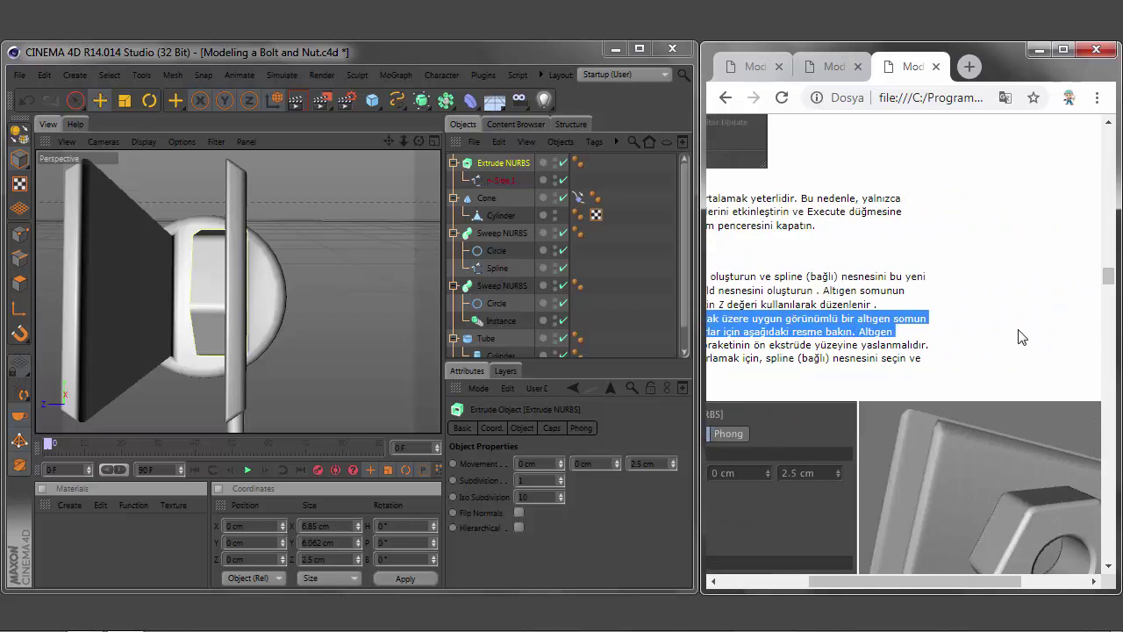
{"action": "scroll", "coordinate": [997, 581], "scroll_direction": "left", "scroll_amount": 3}
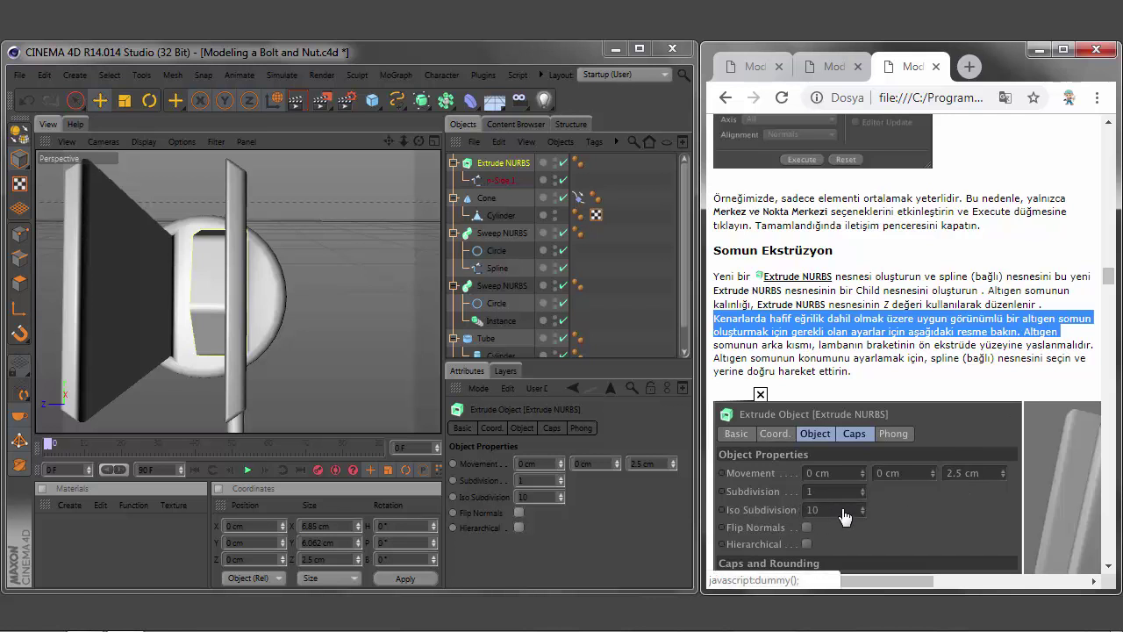
Give the start cap a 2-step fillet with a 0.5 cm radius
{"action": "scroll", "coordinate": [1116, 560], "scroll_direction": "down", "scroll_amount": 2}
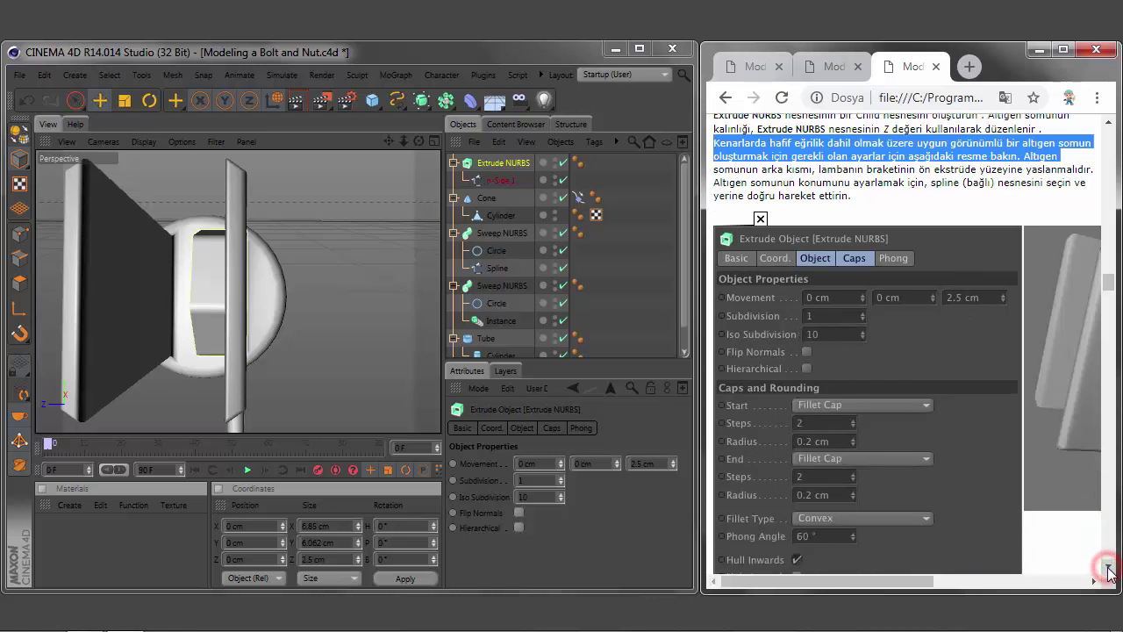
{"action": "left_click", "coordinate": [548, 428]}
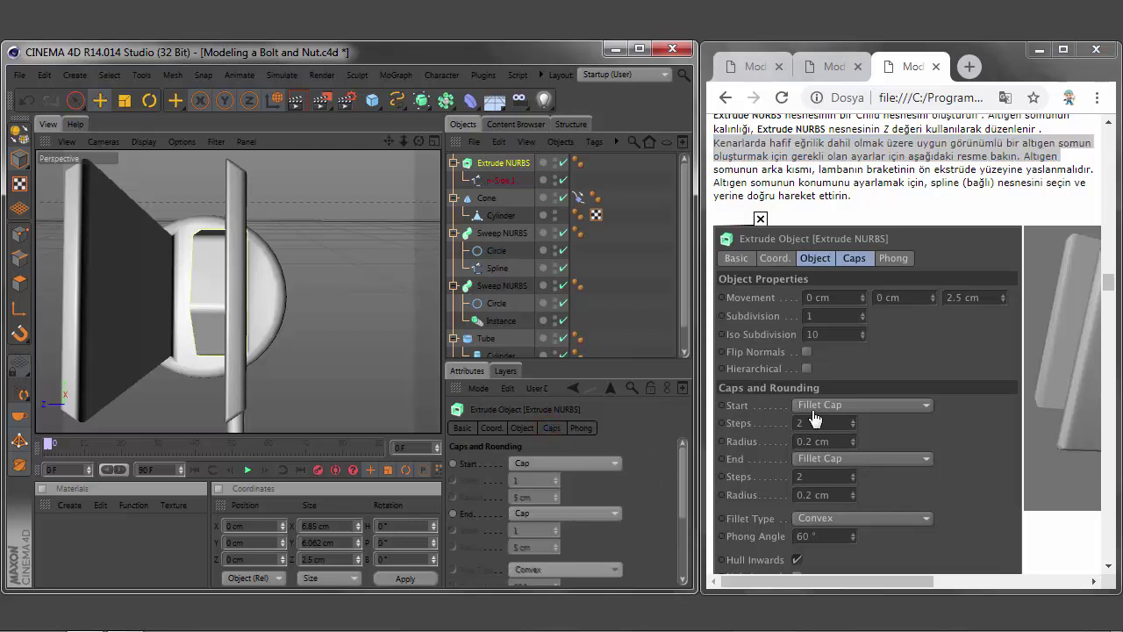
{"action": "left_click", "coordinate": [617, 463]}
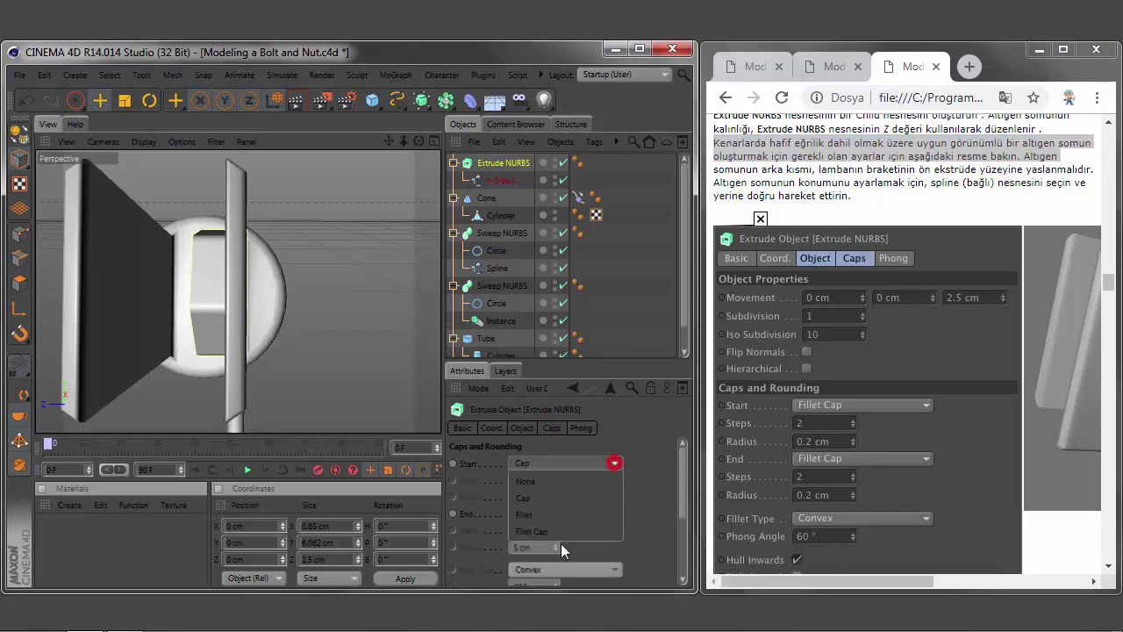
{"action": "left_click", "coordinate": [543, 532]}
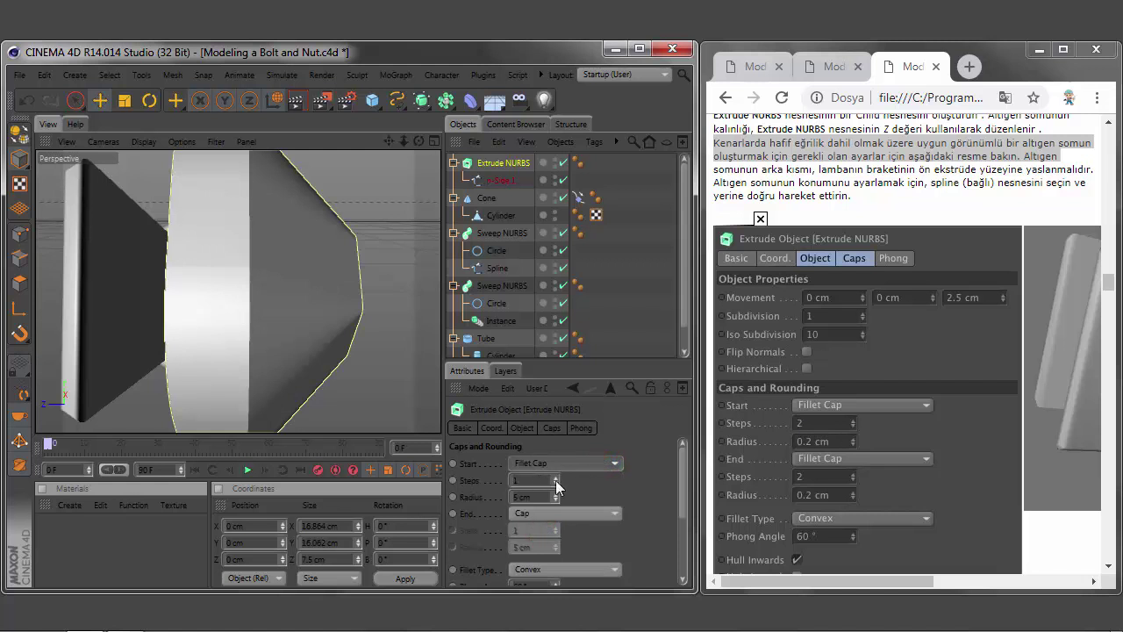
{"action": "left_click", "coordinate": [555, 477]}
{"action": "left_click", "coordinate": [530, 497]}
{"action": "type", "text": "0.5"}
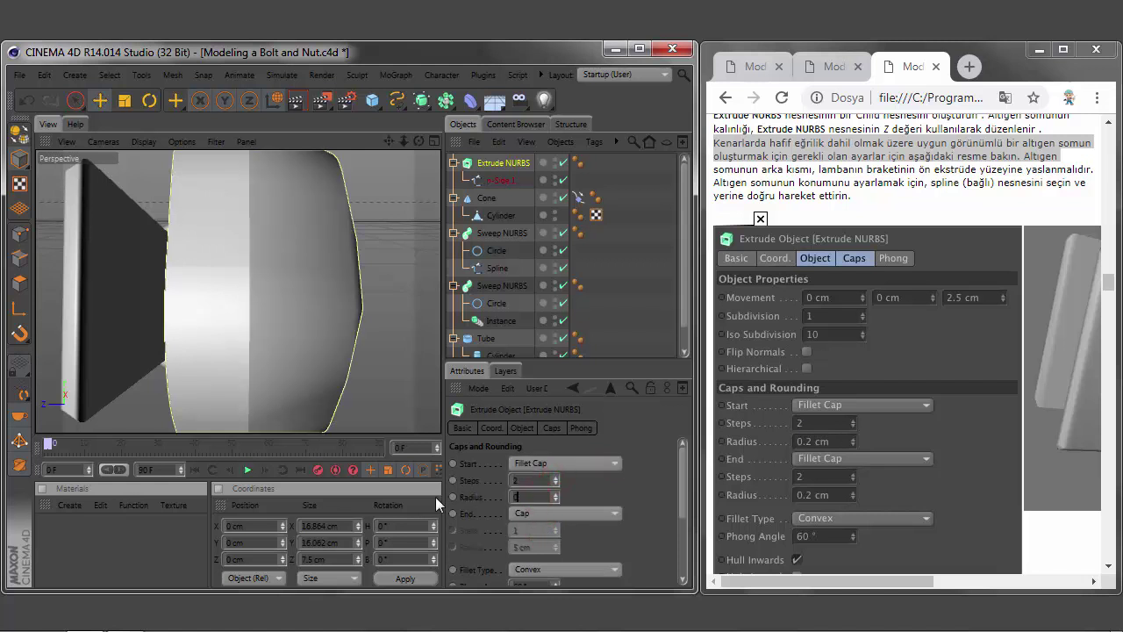
{"action": "left_click", "coordinate": [587, 492]}
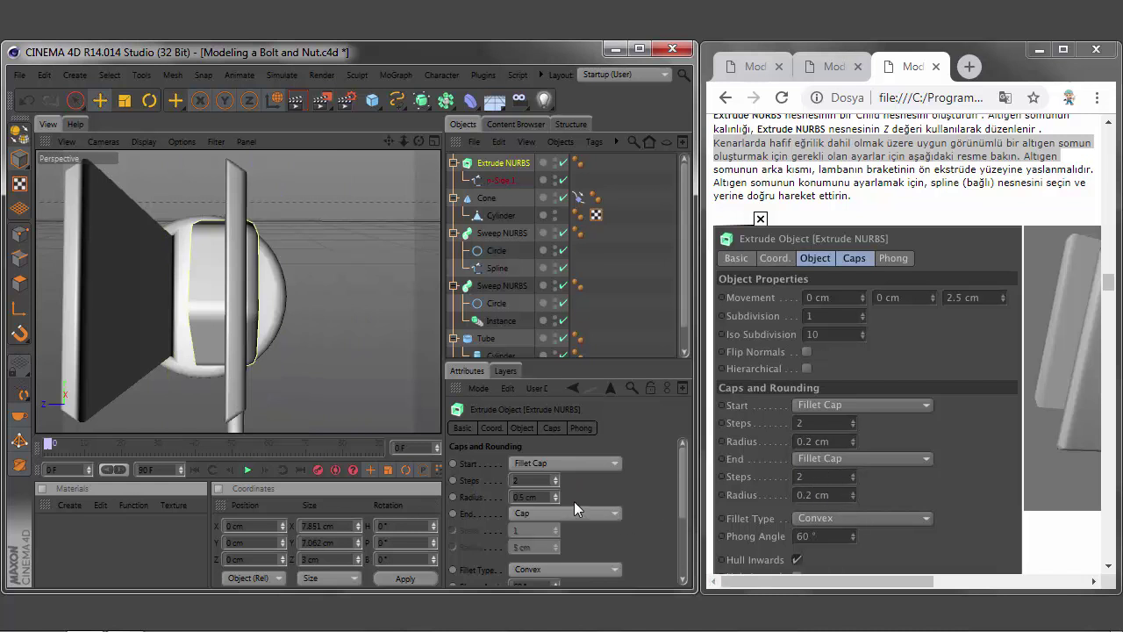
Give the end cap a 2-step fillet with a 0.5 cm radius
{"action": "left_click", "coordinate": [616, 513]}
{"action": "scroll", "coordinate": [614, 491], "scroll_direction": "down", "scroll_amount": 2}
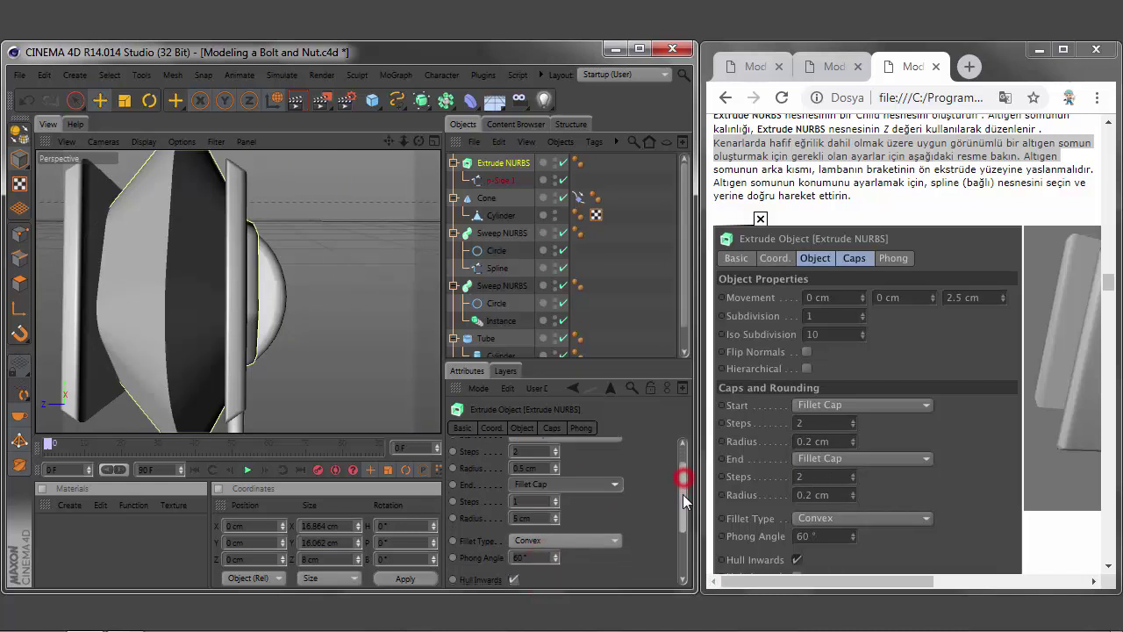
{"action": "left_click", "coordinate": [555, 487]}
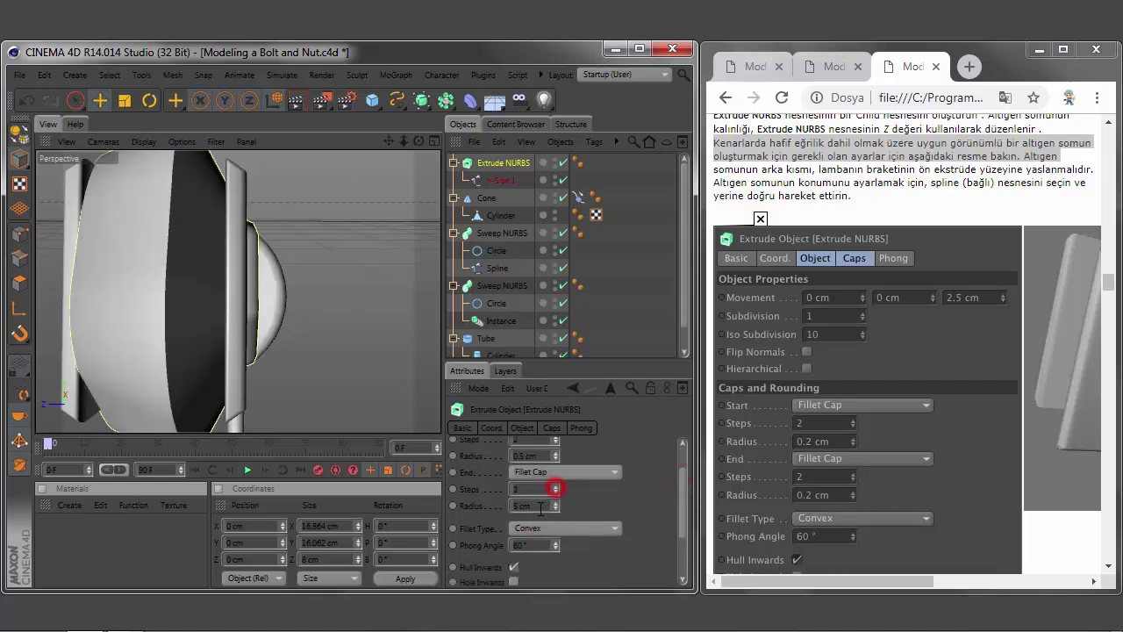
{"action": "left_click", "coordinate": [532, 506]}
{"action": "type", "text": ".5"}
{"action": "left_click", "coordinate": [614, 505]}
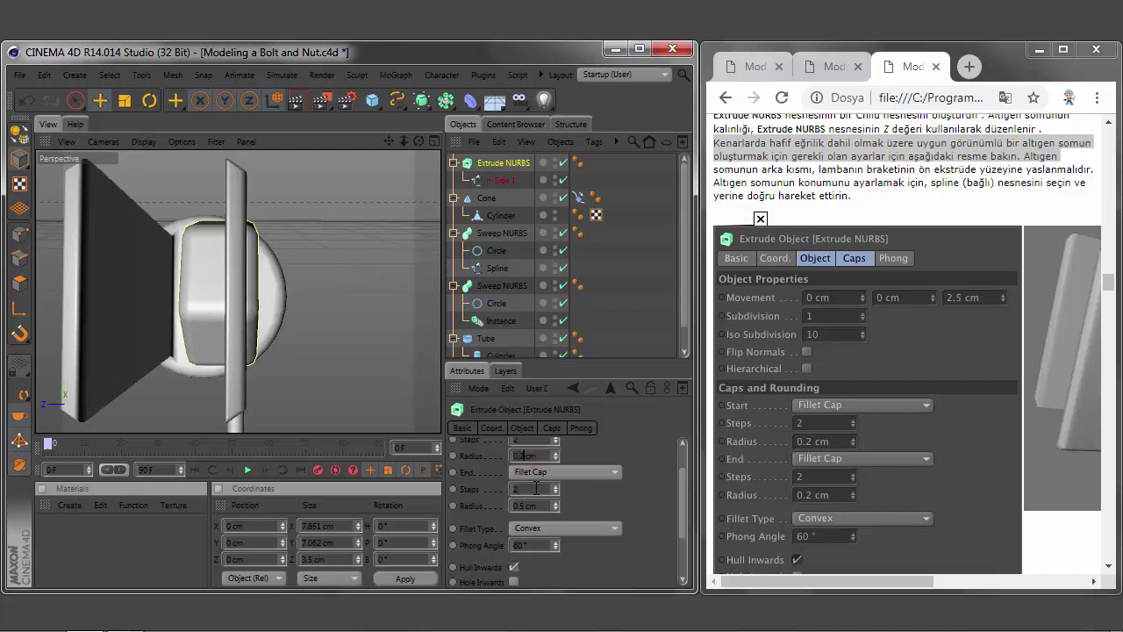
Change both fillet radii to 0.2 cm and enable Constrain
{"action": "left_click", "coordinate": [526, 506]}
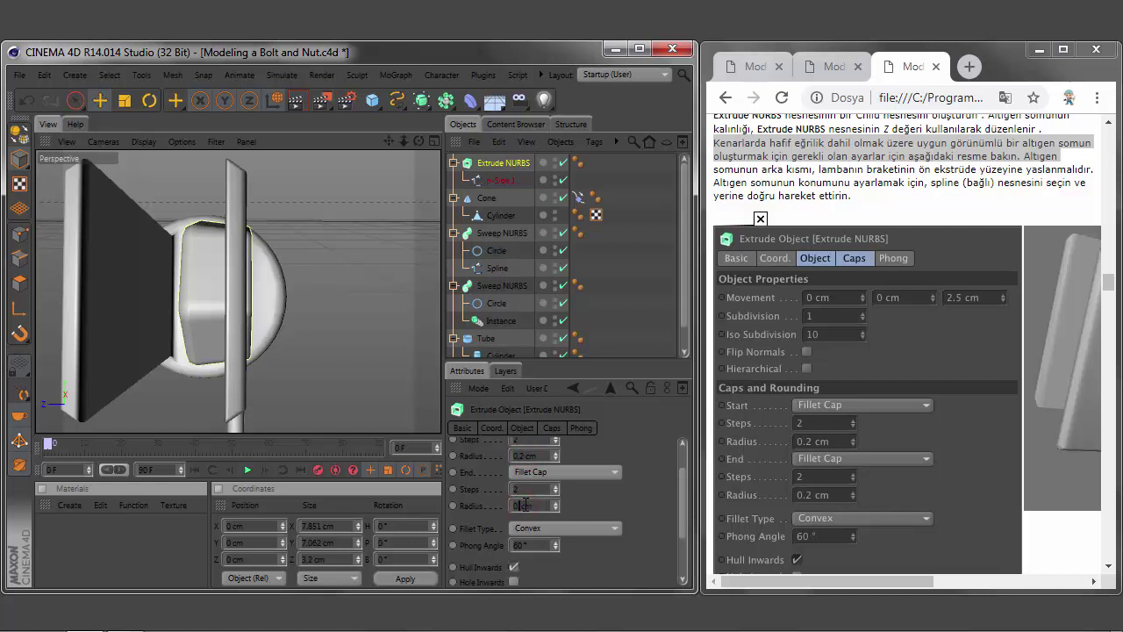
{"action": "type", "text": "0.2"}
{"action": "left_click", "coordinate": [576, 503]}
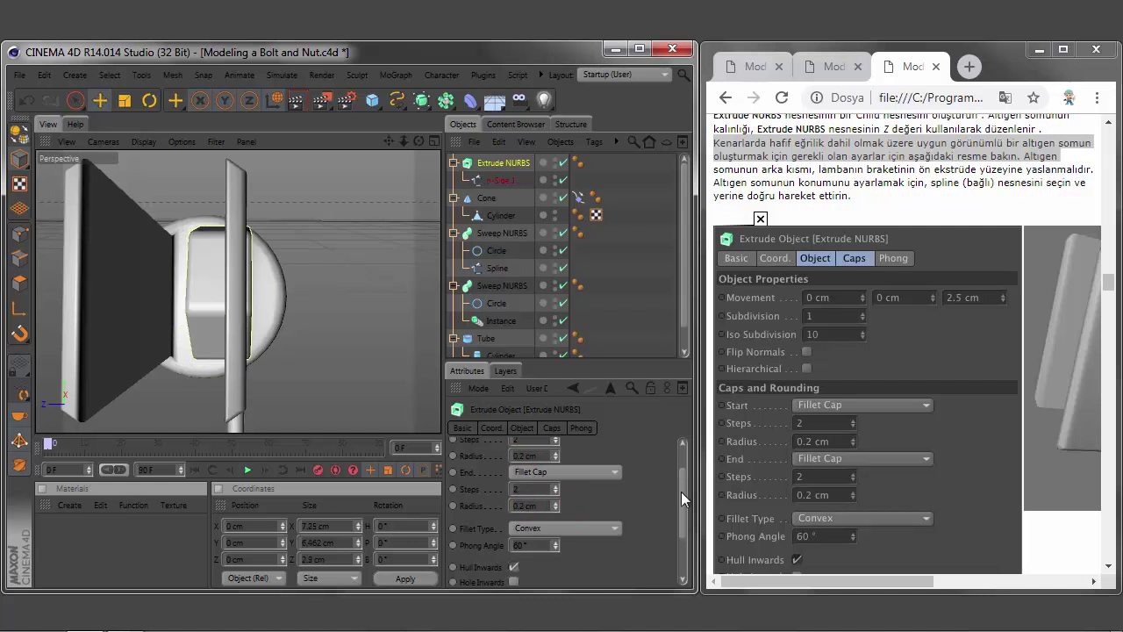
{"action": "left_click_drag", "start_coordinate": [680, 491], "coordinate": [681, 510]}
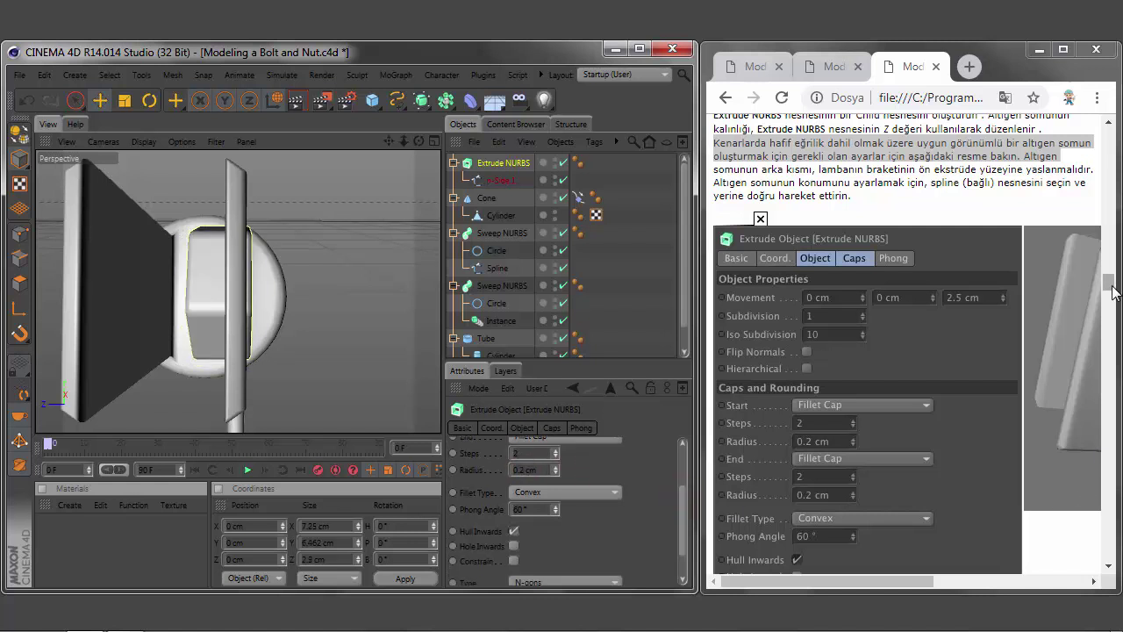
{"action": "left_click_drag", "start_coordinate": [1111, 283], "coordinate": [1112, 297]}
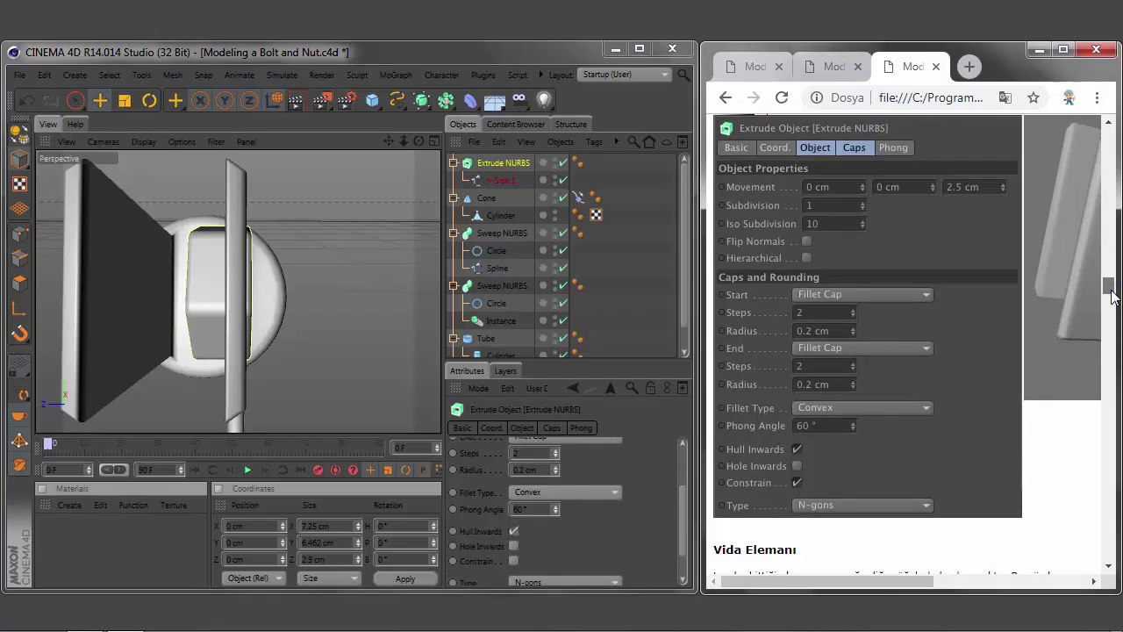
{"action": "left_click", "coordinate": [514, 561]}
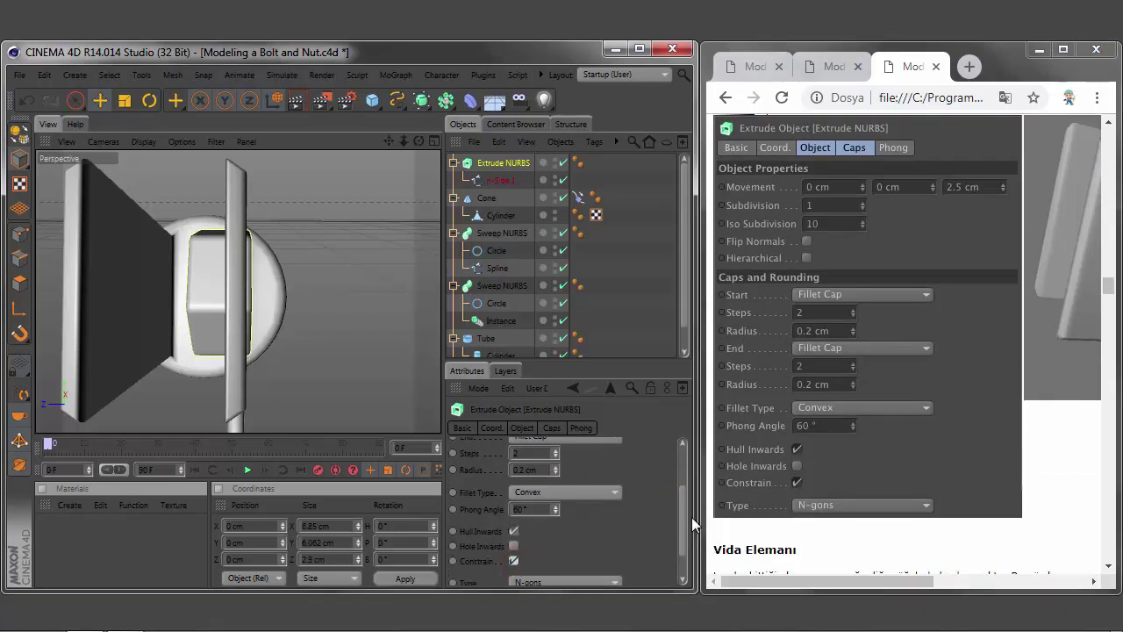
{"action": "left_click_drag", "start_coordinate": [682, 509], "coordinate": [680, 518]}
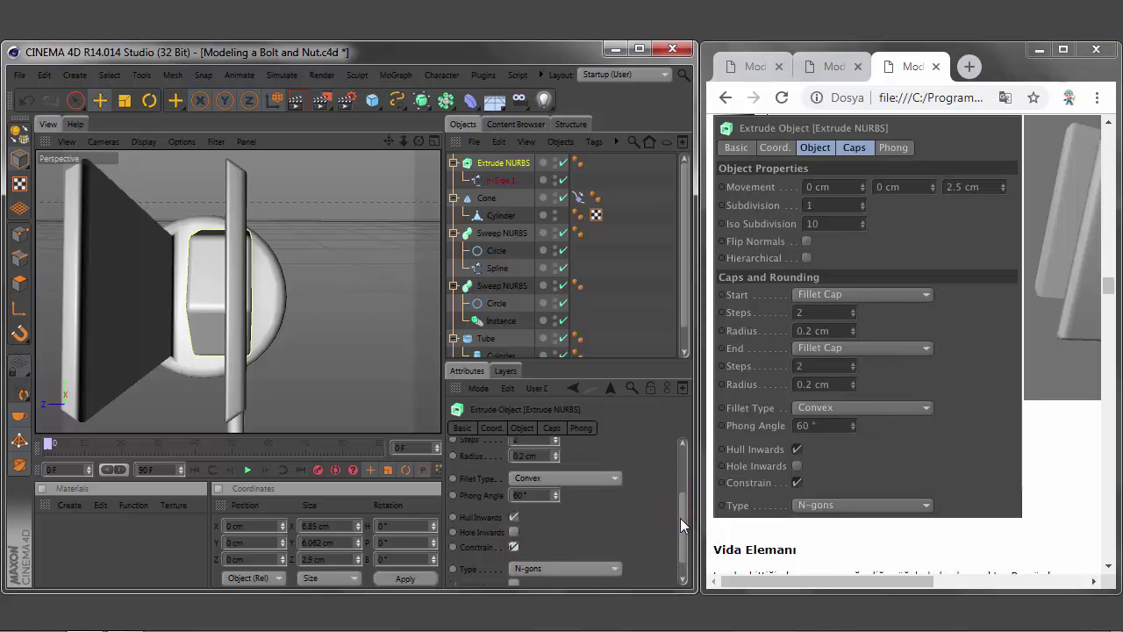
{"action": "scroll", "coordinate": [1112, 328], "scroll_direction": "up", "scroll_amount": 3}
{"action": "scroll", "coordinate": [965, 351], "scroll_direction": "down", "scroll_amount": 1}
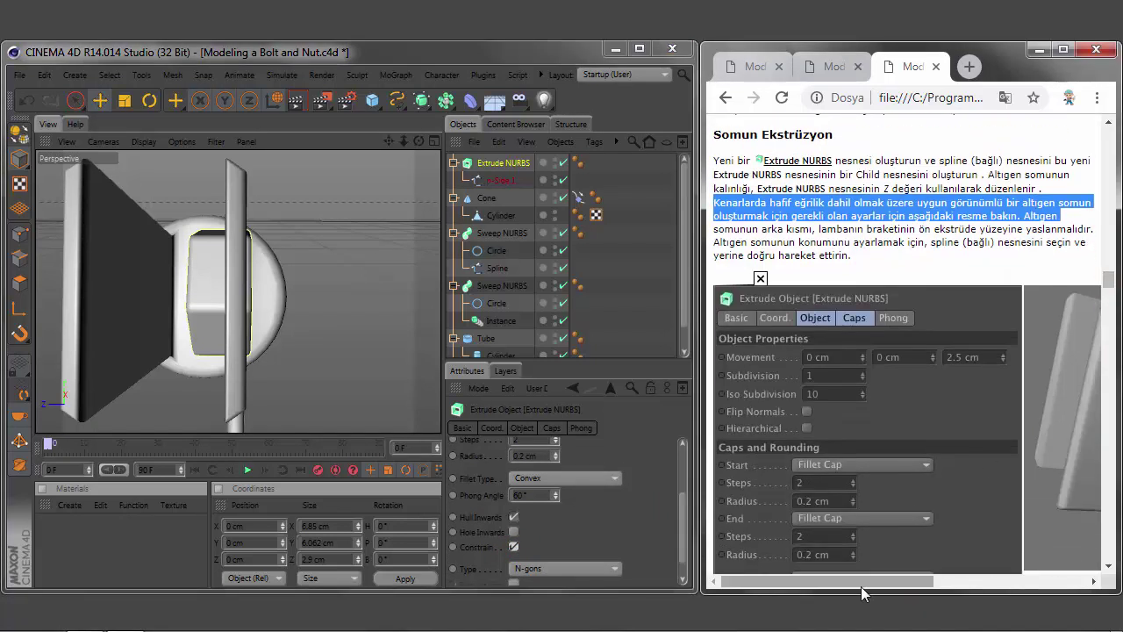
{"action": "mouse_move", "coordinate": [864, 582]}
{"action": "left_mouse_down"}
{"action": "mouse_move", "coordinate": [895, 586]}
{"action": "mouse_move", "coordinate": [965, 497]}
{"action": "left_mouse_up"}
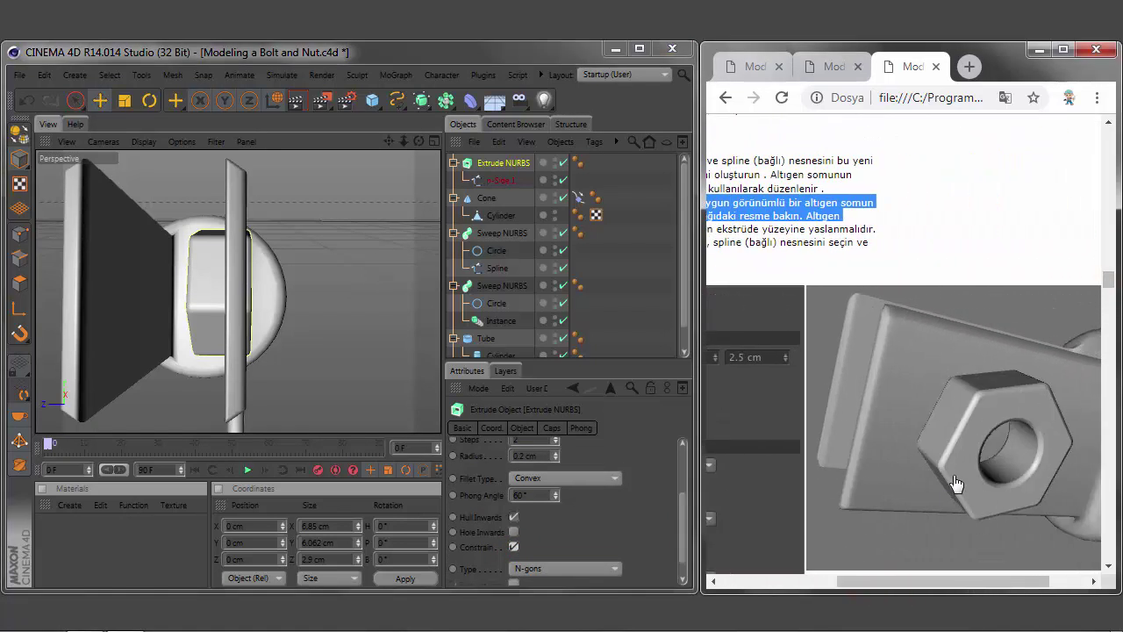
{"action": "left_click_drag", "start_coordinate": [945, 584], "coordinate": [829, 584]}
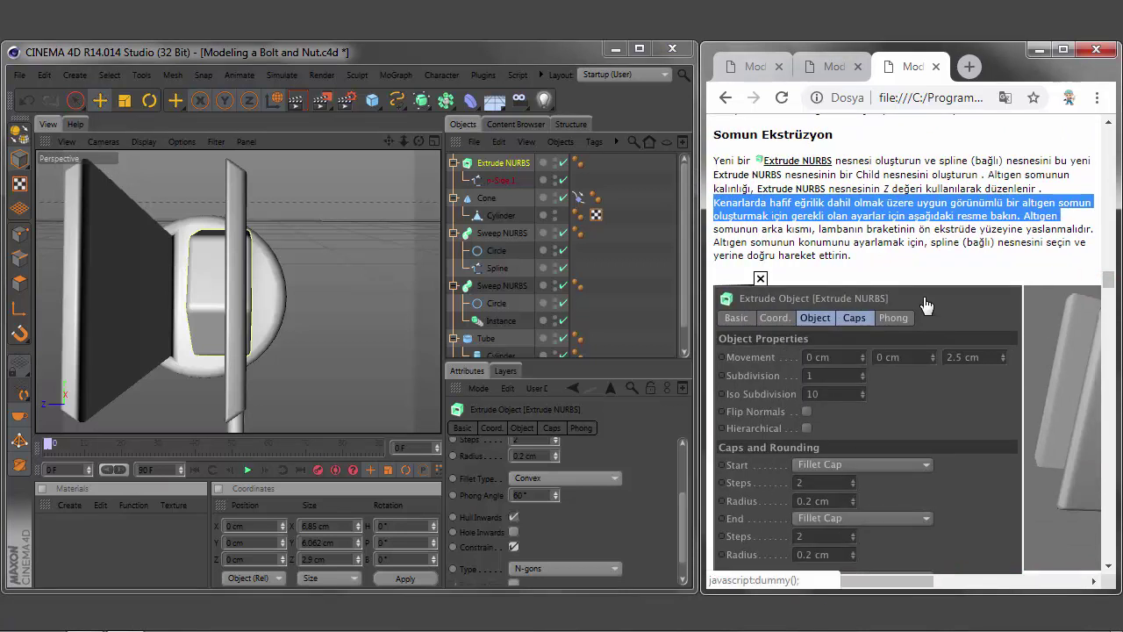
{"action": "left_click_drag", "start_coordinate": [1020, 215], "coordinate": [816, 230]}
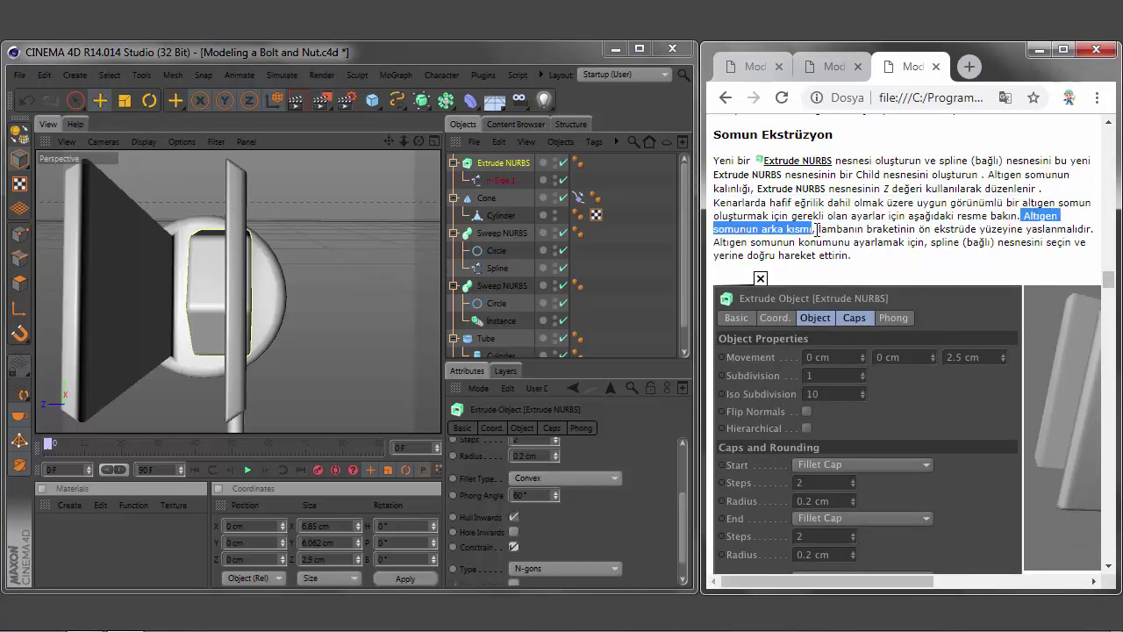
{"action": "left_click_drag", "start_coordinate": [816, 230], "coordinate": [1096, 230]}
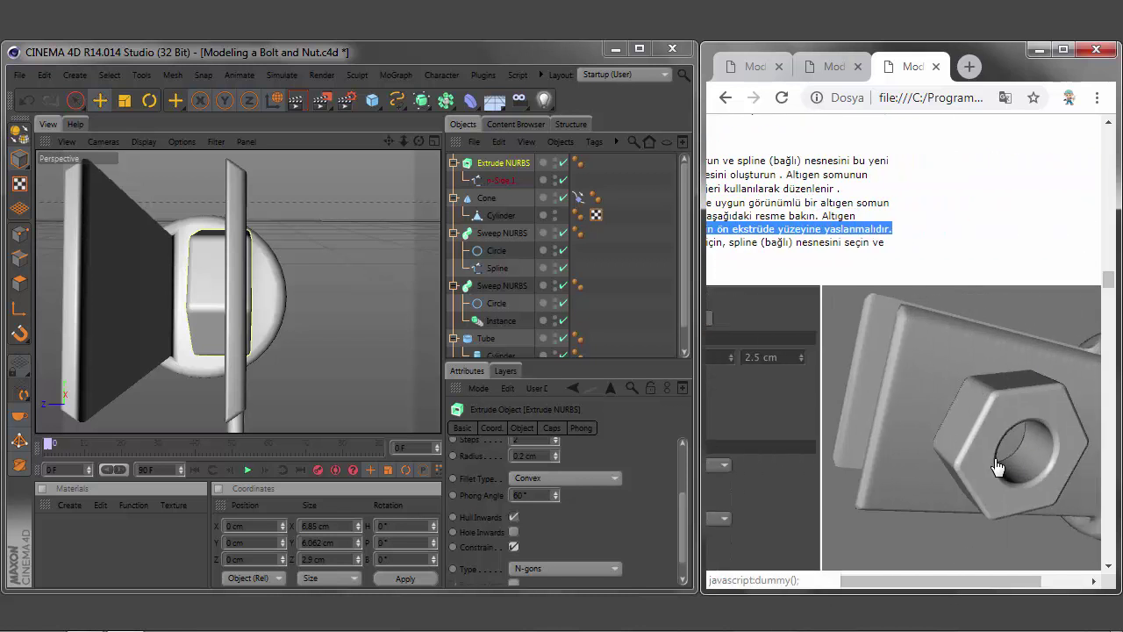
{"action": "left_click_drag", "start_coordinate": [951, 582], "coordinate": [840, 587]}
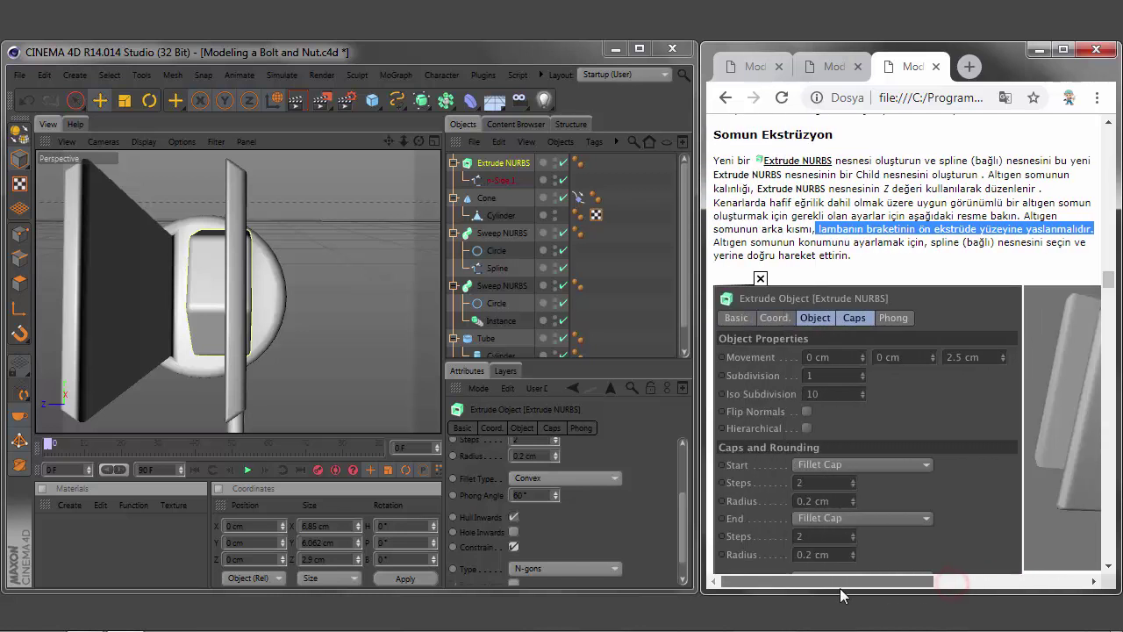
{"action": "left_click", "coordinate": [498, 165]}
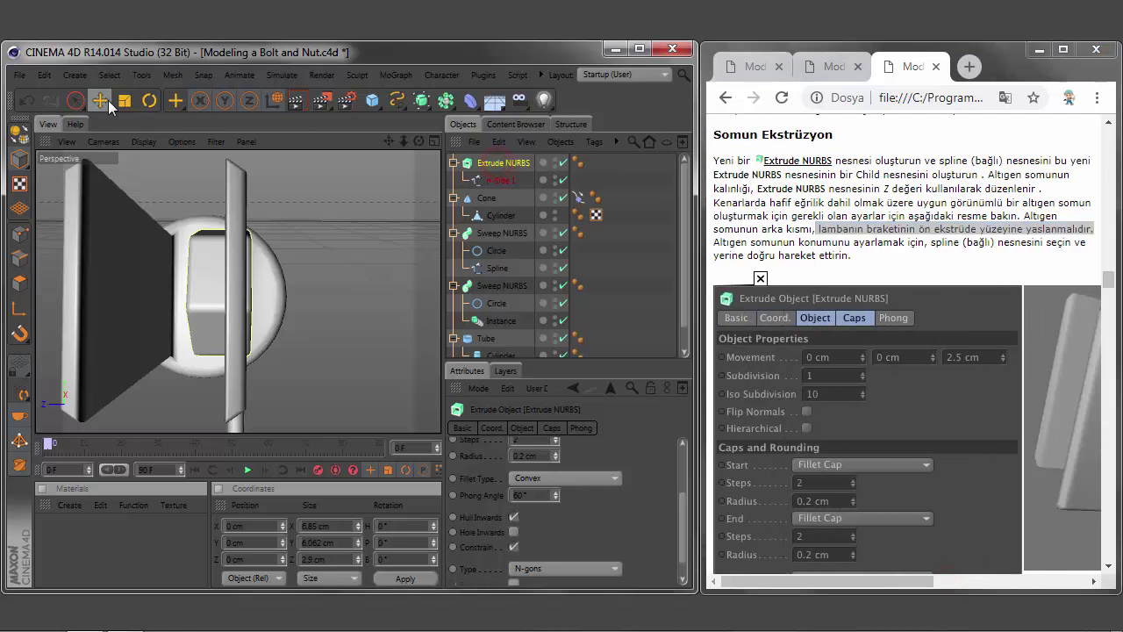
Select the nut and raise it along Y to the bolt's height
{"action": "left_click", "coordinate": [211, 295]}
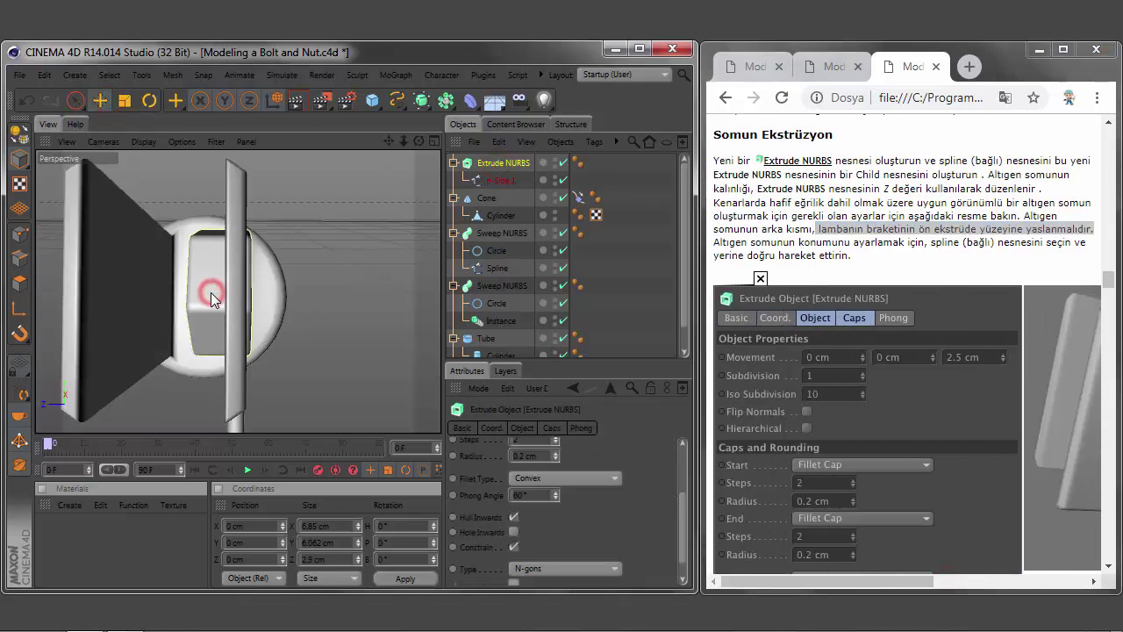
{"action": "scroll", "coordinate": [205, 295], "scroll_direction": "down", "scroll_amount": 5}
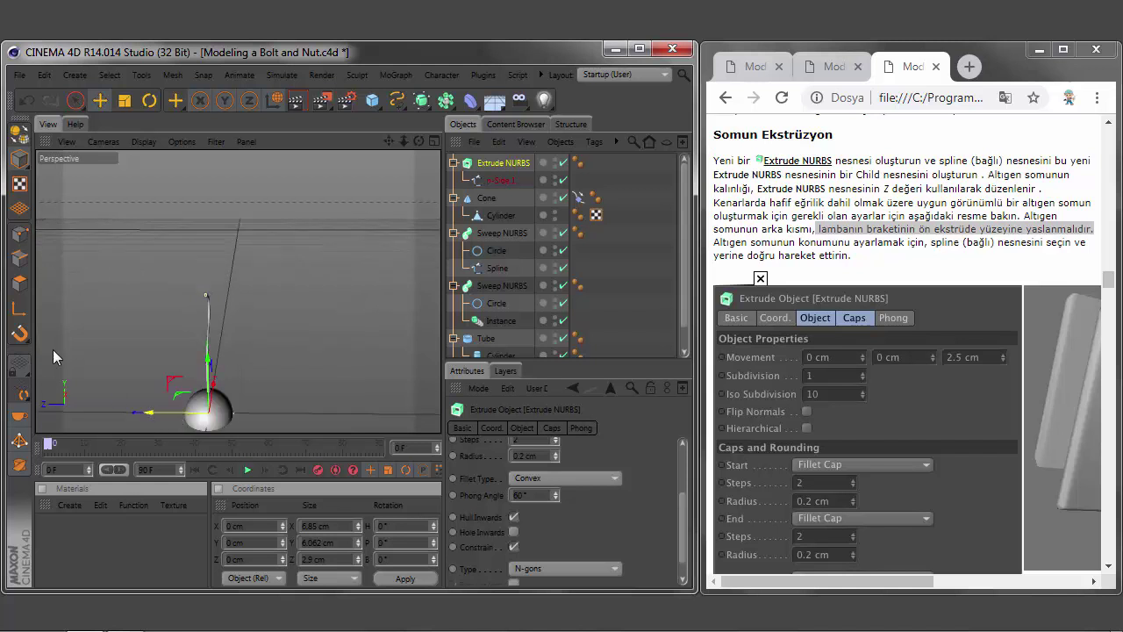
{"action": "left_click_drag", "start_coordinate": [208, 356], "coordinate": [208, 237]}
{"action": "scroll", "coordinate": [193, 354], "scroll_direction": "up", "scroll_amount": 5}
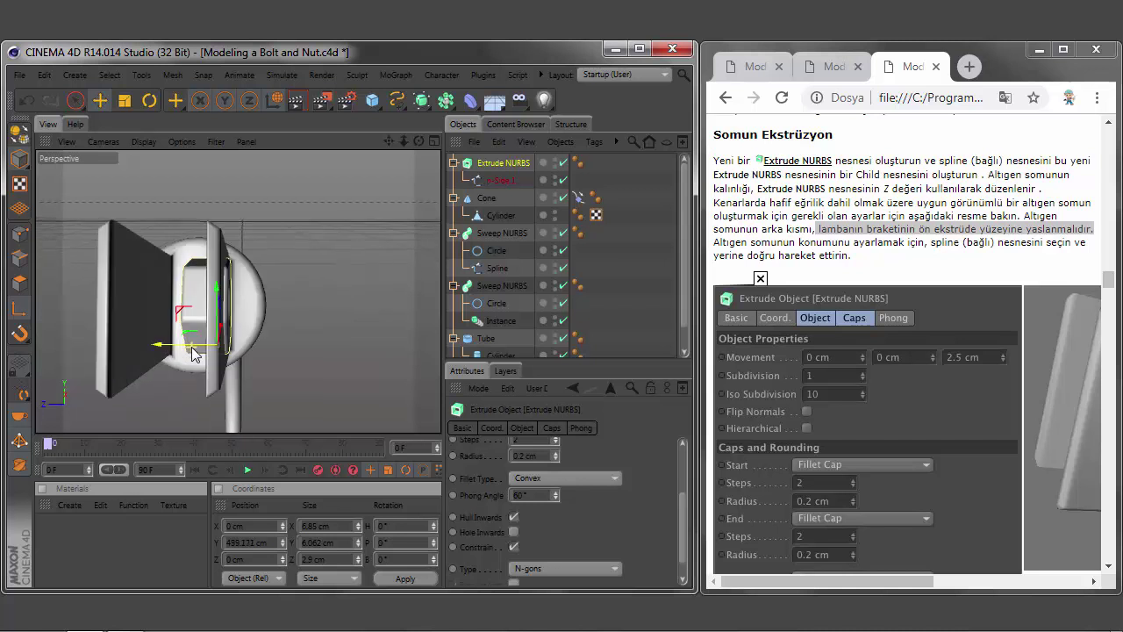
{"action": "scroll", "coordinate": [194, 354], "scroll_direction": "up", "scroll_amount": 3}
{"action": "scroll", "coordinate": [193, 354], "scroll_direction": "up", "scroll_amount": 2}
{"action": "scroll", "coordinate": [189, 346], "scroll_direction": "down", "scroll_amount": 5}
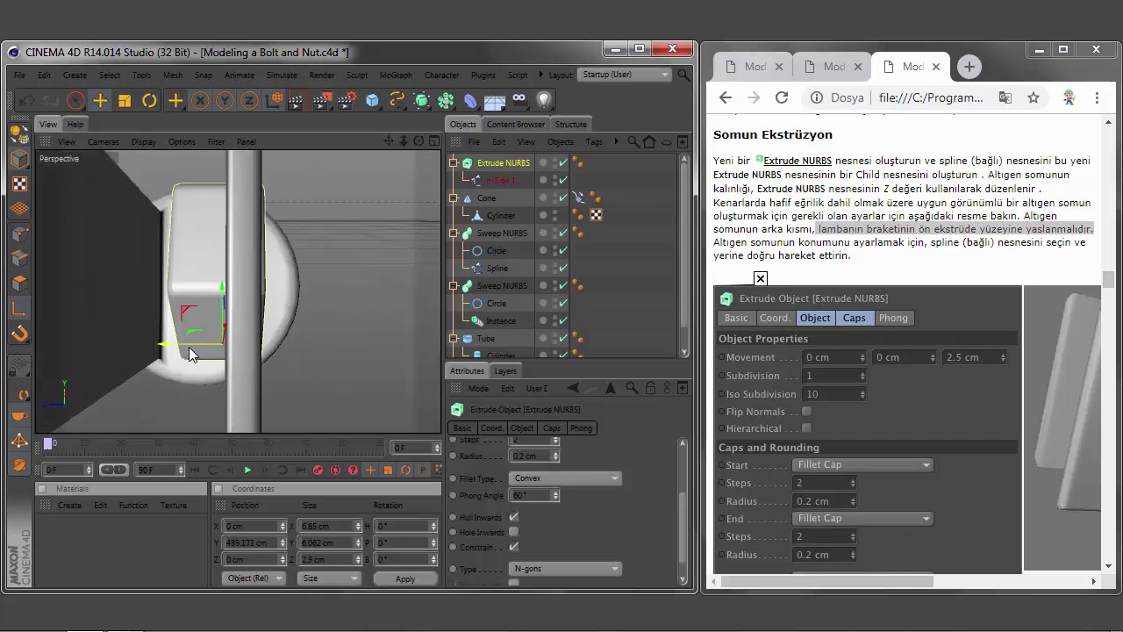
{"action": "left_click_drag", "start_coordinate": [221, 285], "coordinate": [225, 227]}
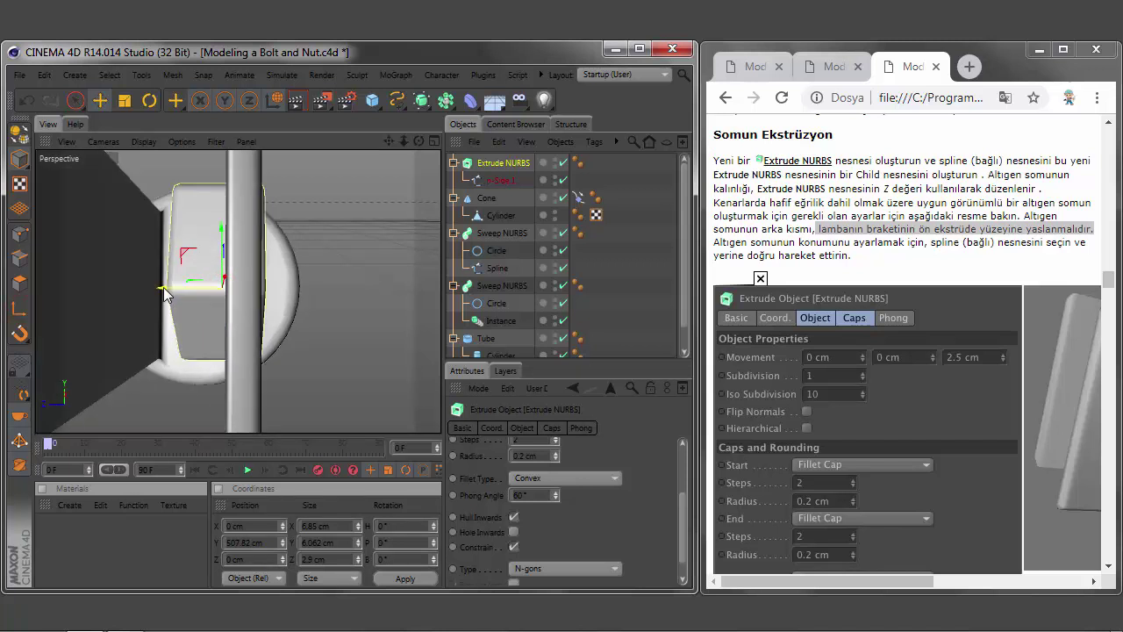
Slide the nut along Z to -2.412 cm against the bracket's front face
{"action": "left_click_drag", "start_coordinate": [164, 288], "coordinate": [206, 302]}
{"action": "left_click_drag", "start_coordinate": [418, 142], "coordinate": [399, 154]}
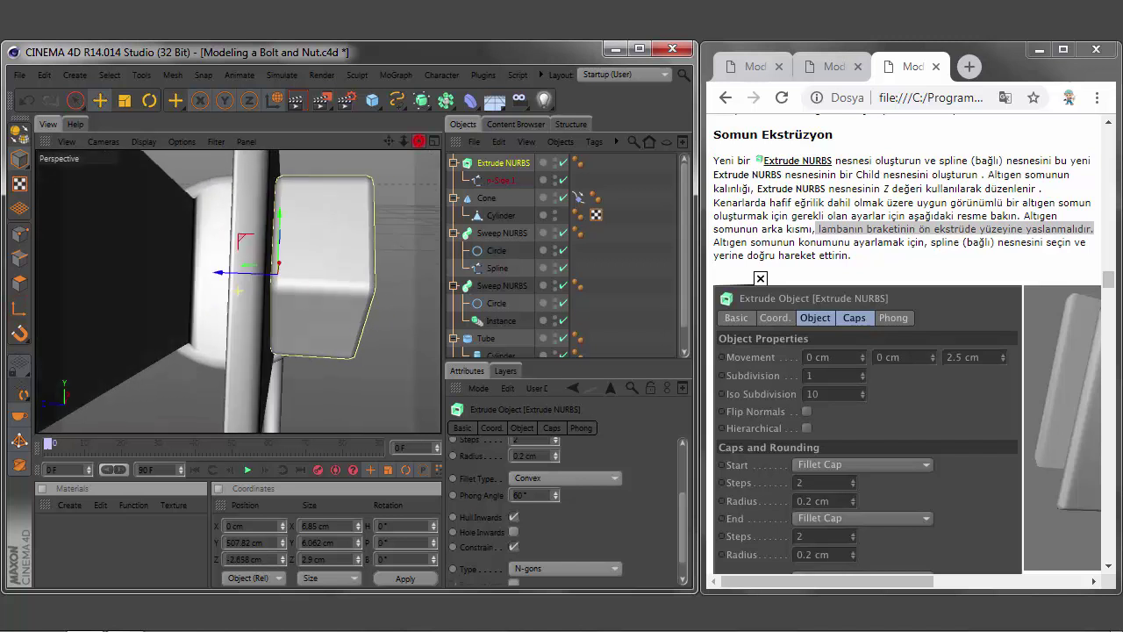
{"action": "left_click_drag", "start_coordinate": [224, 275], "coordinate": [219, 272]}
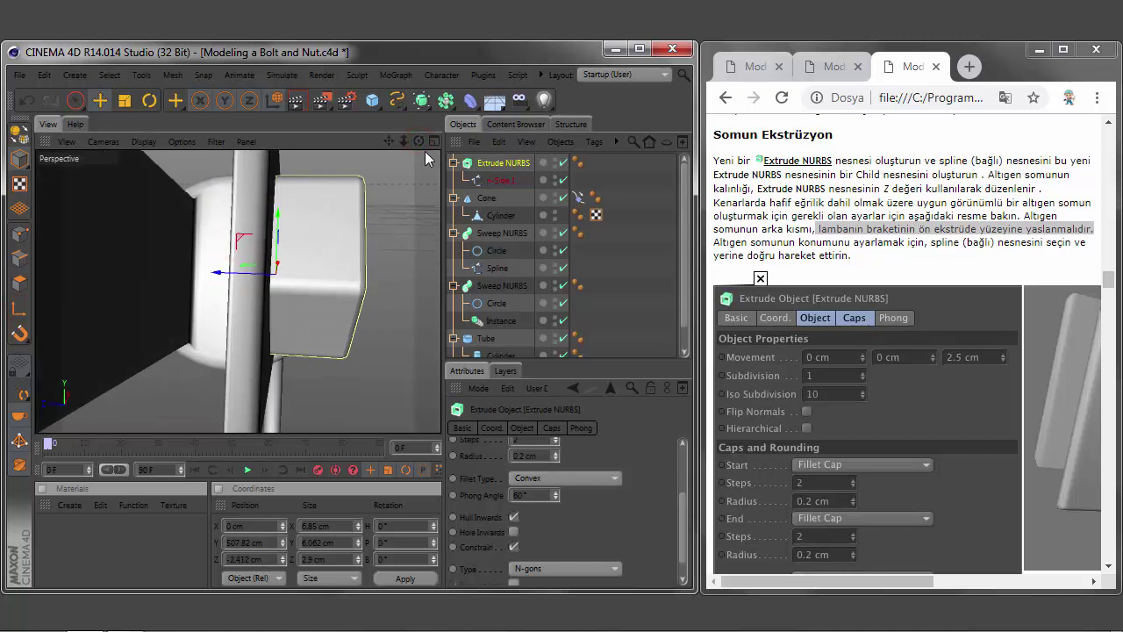
{"action": "scroll", "coordinate": [224, 275], "scroll_direction": "up", "scroll_amount": 3}
{"action": "mouse_move", "coordinate": [412, 143]}
{"action": "left_mouse_down"}
{"action": "mouse_move", "coordinate": [399, 153]}
{"action": "mouse_move", "coordinate": [412, 154]}
{"action": "left_mouse_up"}
Nudge the nut to Z -2.047 cm flush with the bracket, then close the enlarged tutorial image
{"action": "left_click_drag", "start_coordinate": [856, 582], "coordinate": [1017, 582]}
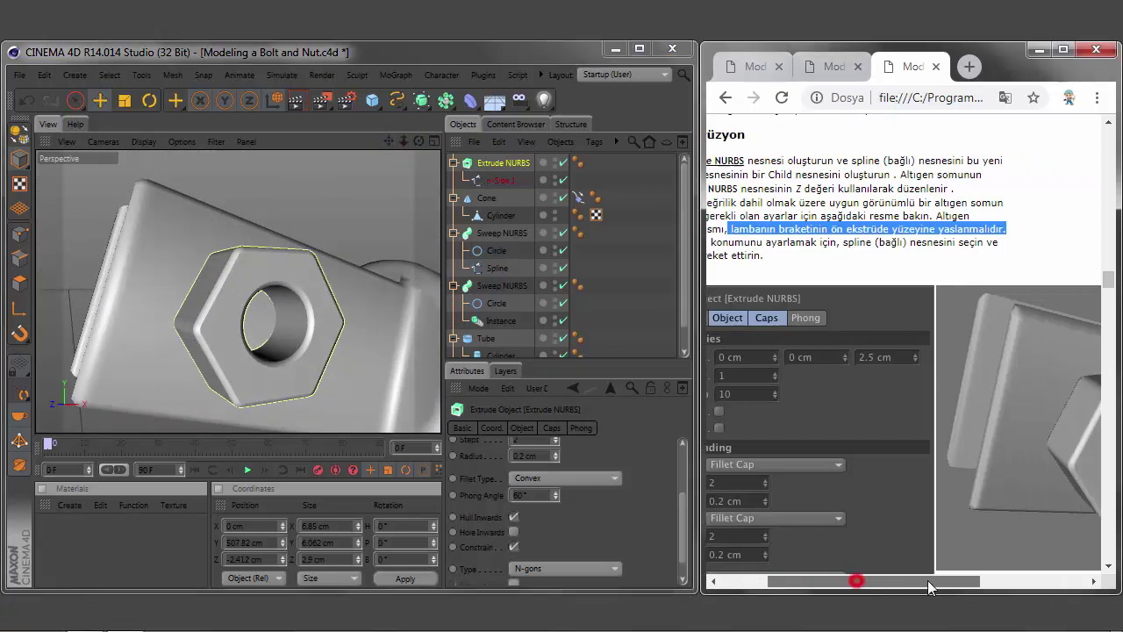
{"action": "left_click_drag", "start_coordinate": [417, 142], "coordinate": [412, 149]}
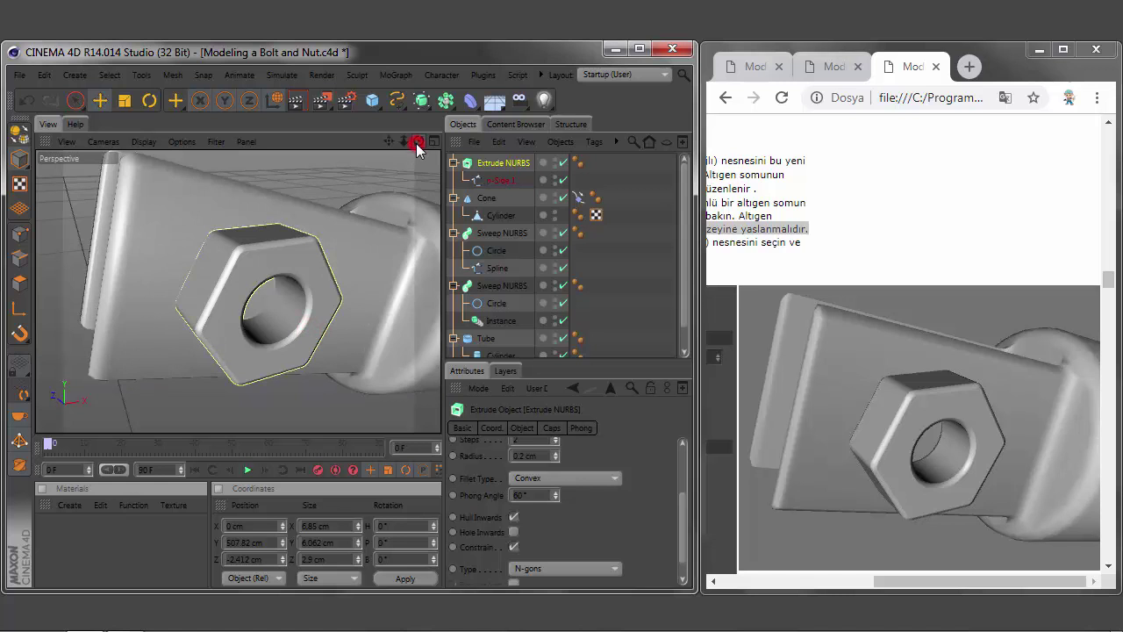
{"action": "left_click_drag", "start_coordinate": [416, 143], "coordinate": [386, 149]}
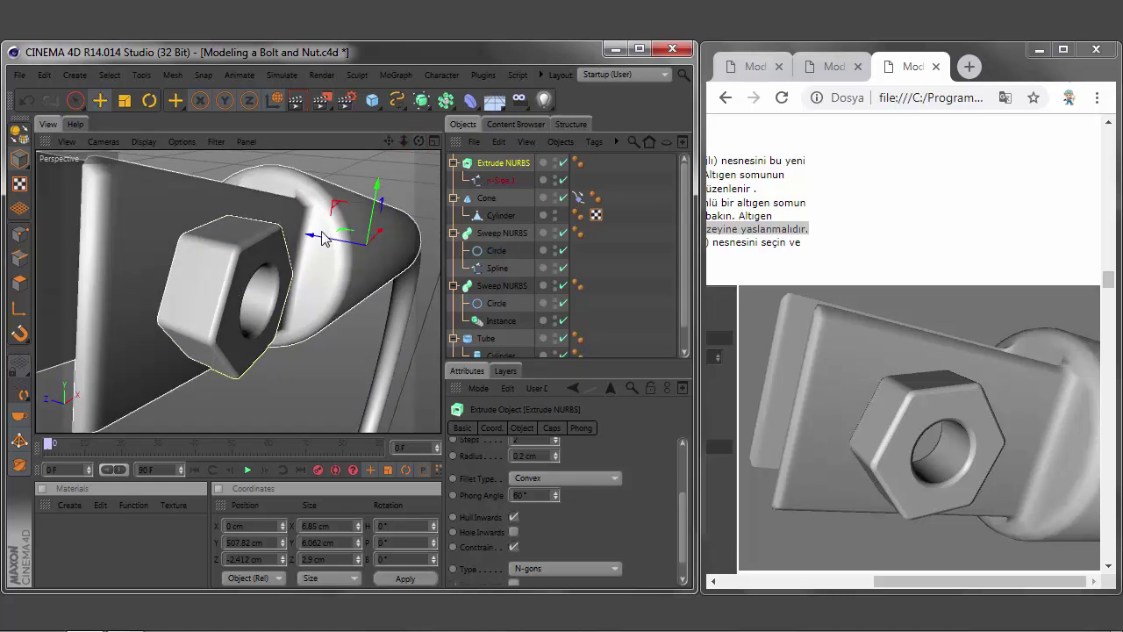
{"action": "left_click_drag", "start_coordinate": [309, 235], "coordinate": [309, 244]}
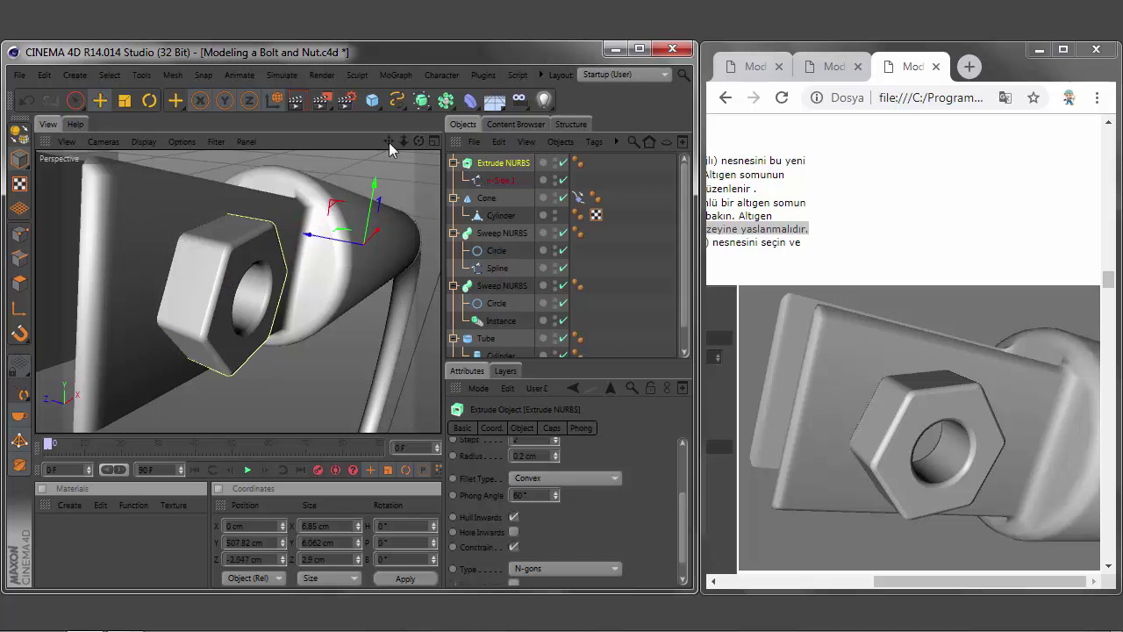
{"action": "mouse_move", "coordinate": [417, 142]}
{"action": "left_mouse_down"}
{"action": "mouse_move", "coordinate": [407, 143]}
{"action": "mouse_move", "coordinate": [417, 141]}
{"action": "left_mouse_up"}
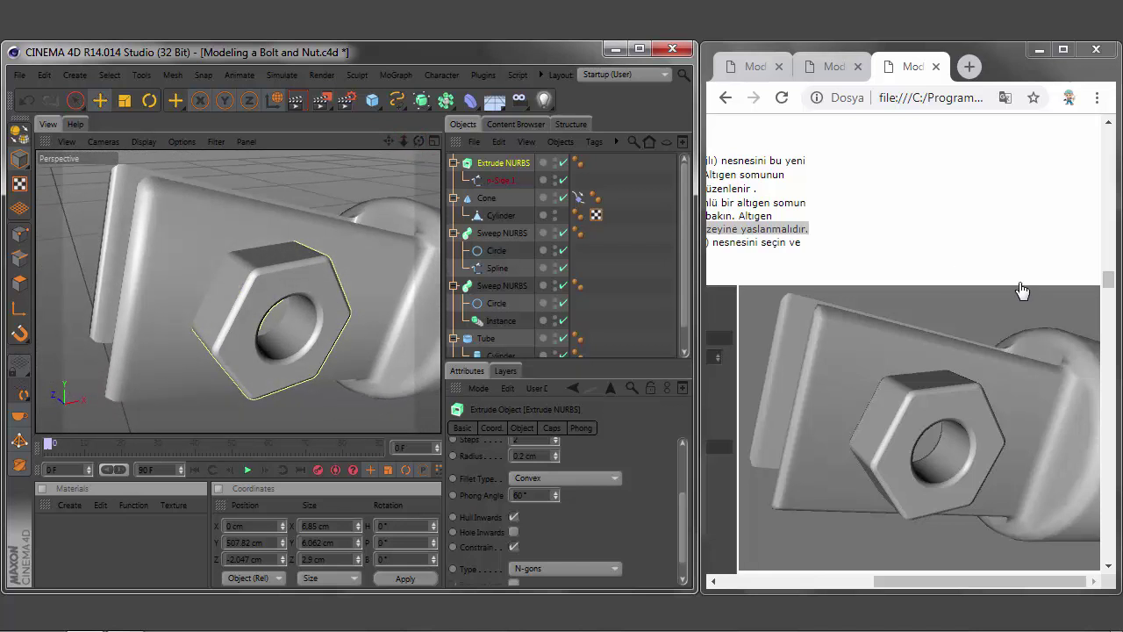
{"action": "left_click", "coordinate": [926, 358]}
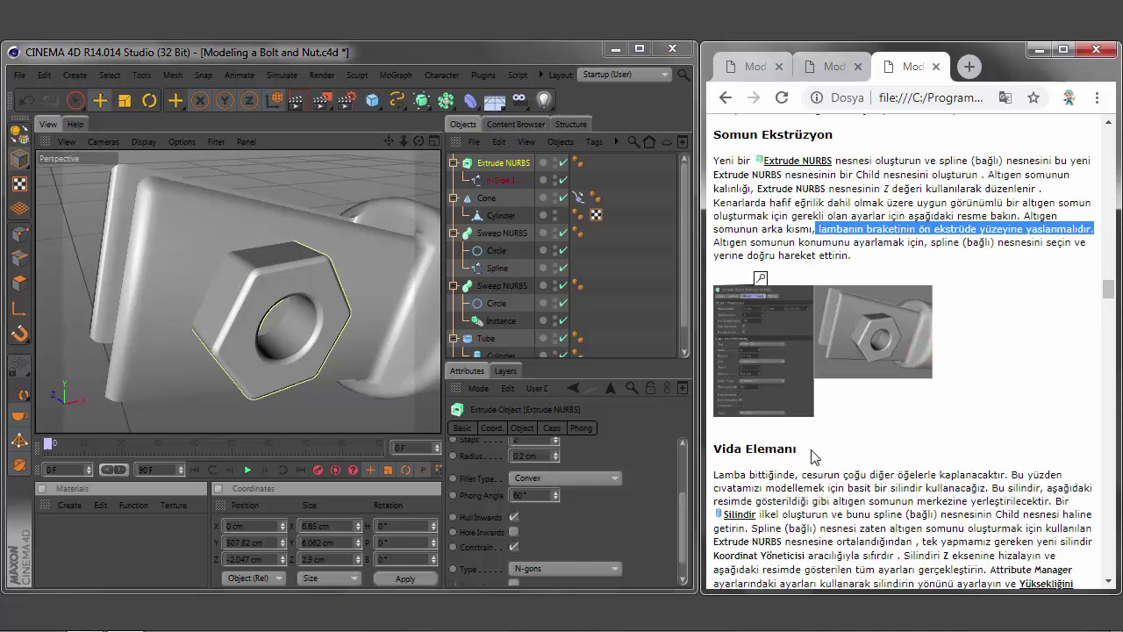